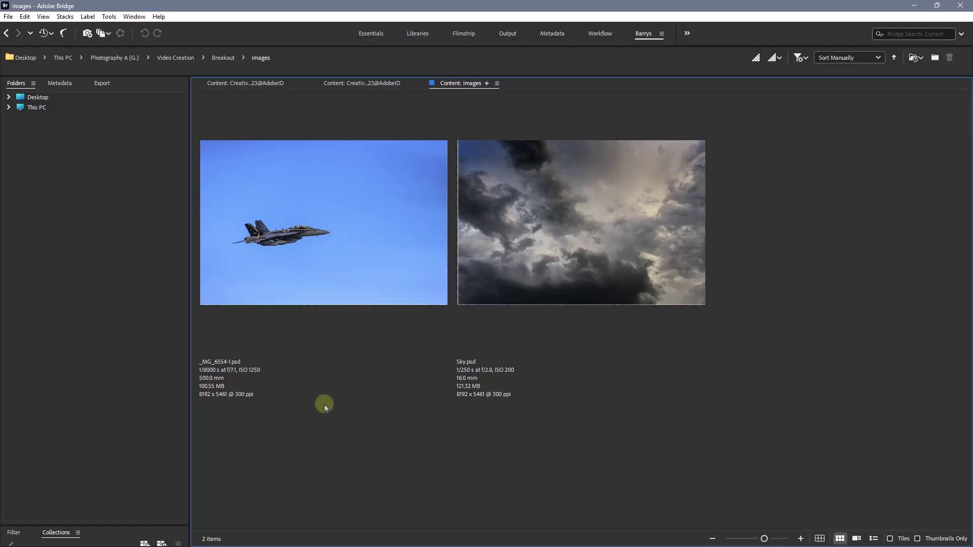
- Select the _MG_6554-1.psd jet photo and the Sky.psd image together in Bridge
{"action": "left_click", "coordinate": [333, 255]}
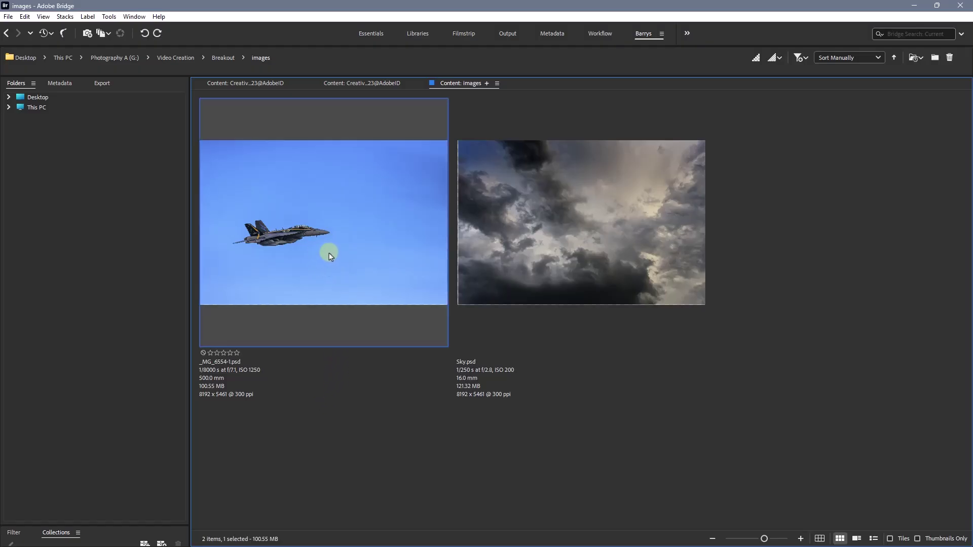
{"action": "left_click", "coordinate": [555, 229], "text": "ctrl"}
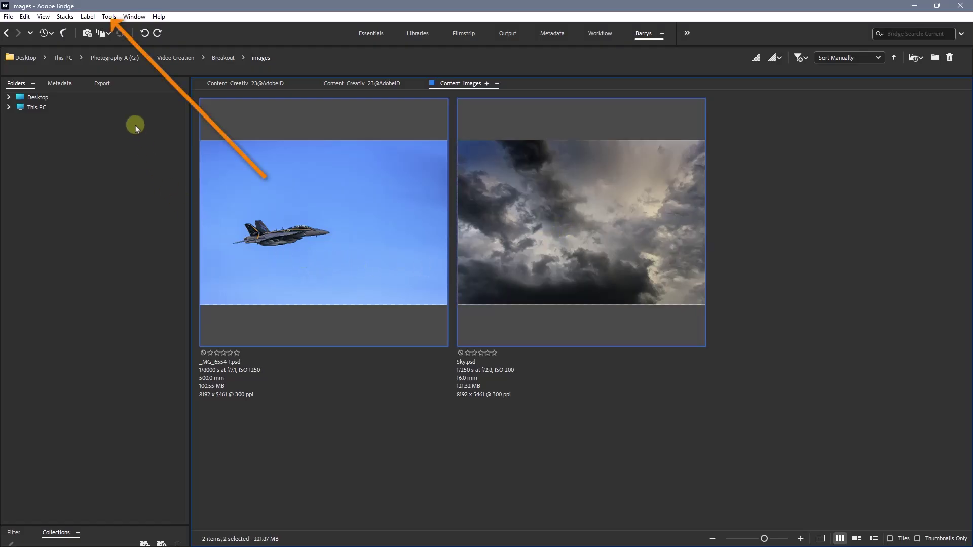
- Run Tools > Photoshop > Load Files into Photoshop Layers on the two selected images
{"action": "left_click", "coordinate": [109, 16]}
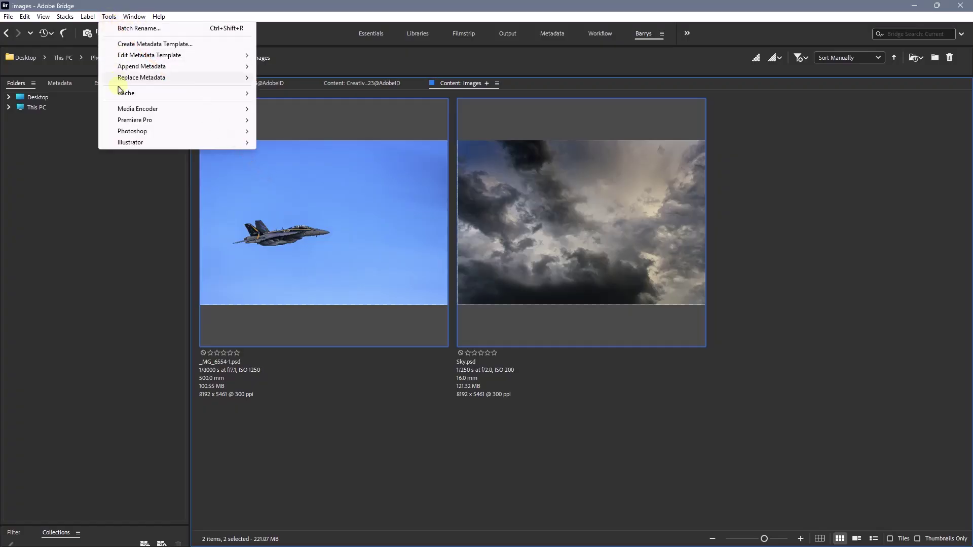
{"action": "mouse_move", "coordinate": [126, 132]}
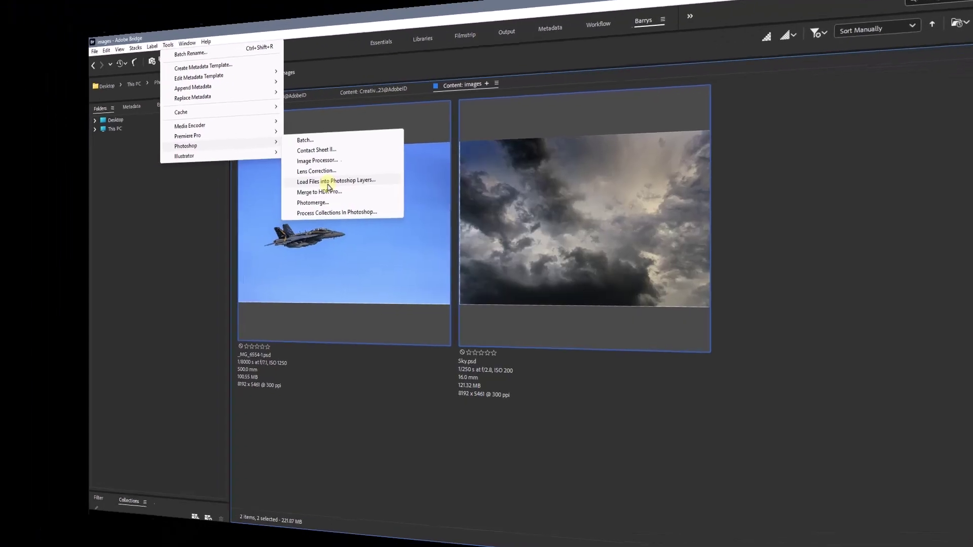
{"action": "left_click", "coordinate": [310, 176]}
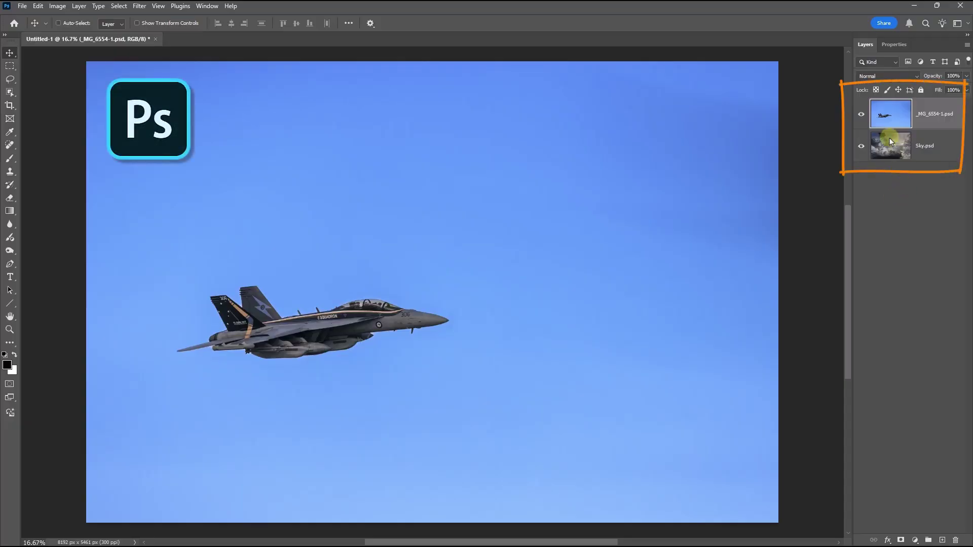
- Hide the _MG_6554-1.psd jet layer and make Sky.psd the active layer
{"action": "left_click", "coordinate": [860, 114]}
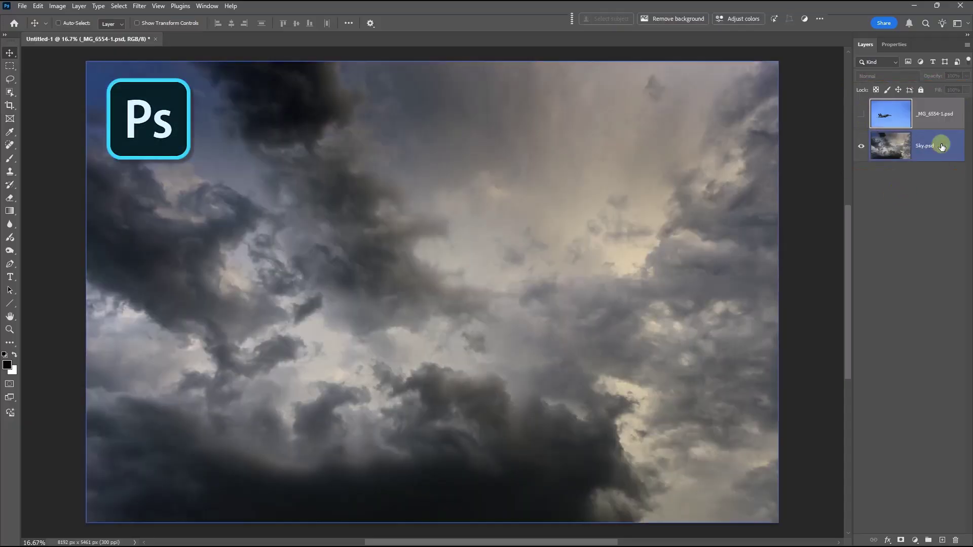
{"action": "left_click", "coordinate": [926, 150]}
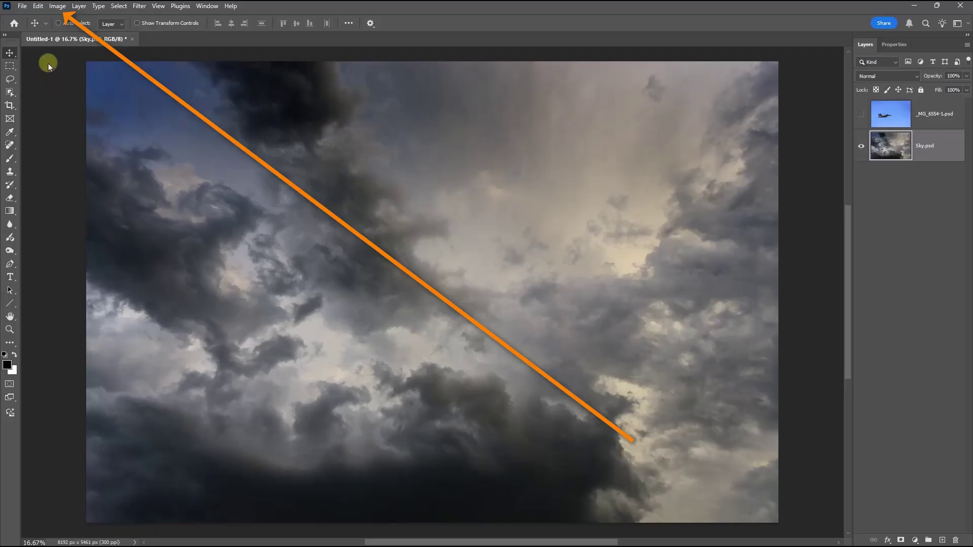
- Enlarge the canvas relatively by 20 percent width and 30 percent height, to 9830 × 7099 px
{"action": "left_click", "coordinate": [57, 7]}
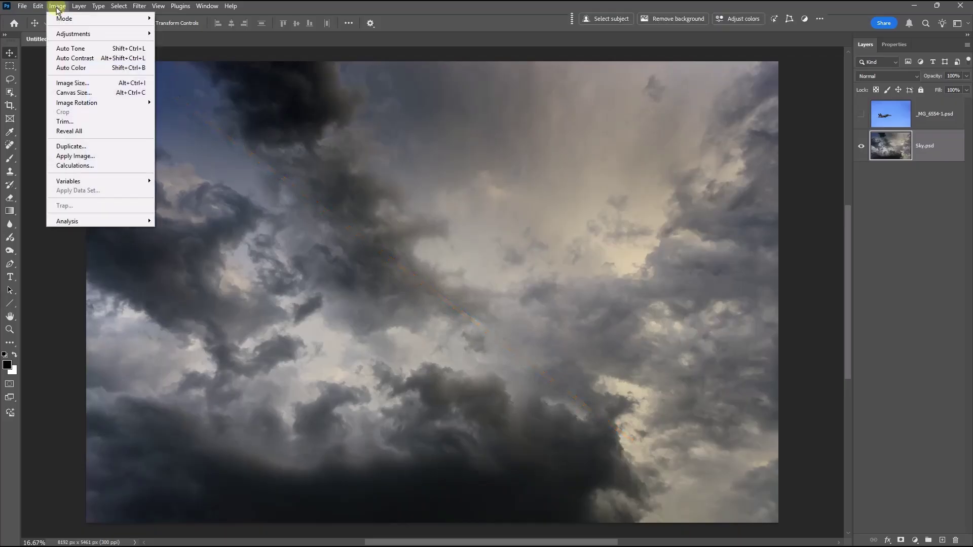
{"action": "left_click", "coordinate": [68, 94]}
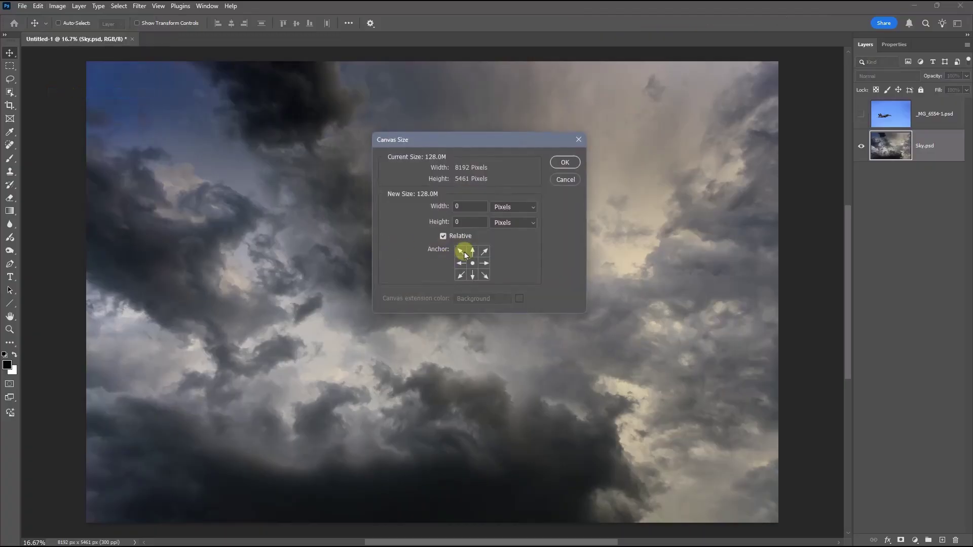
{"action": "left_click", "coordinate": [533, 209]}
{"action": "left_click", "coordinate": [527, 217]}
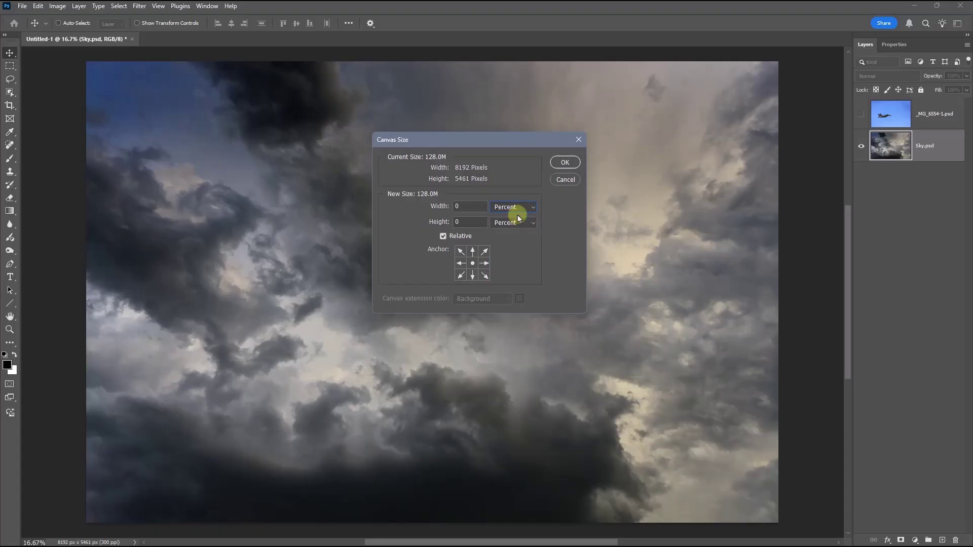
{"action": "left_click", "coordinate": [460, 205]}
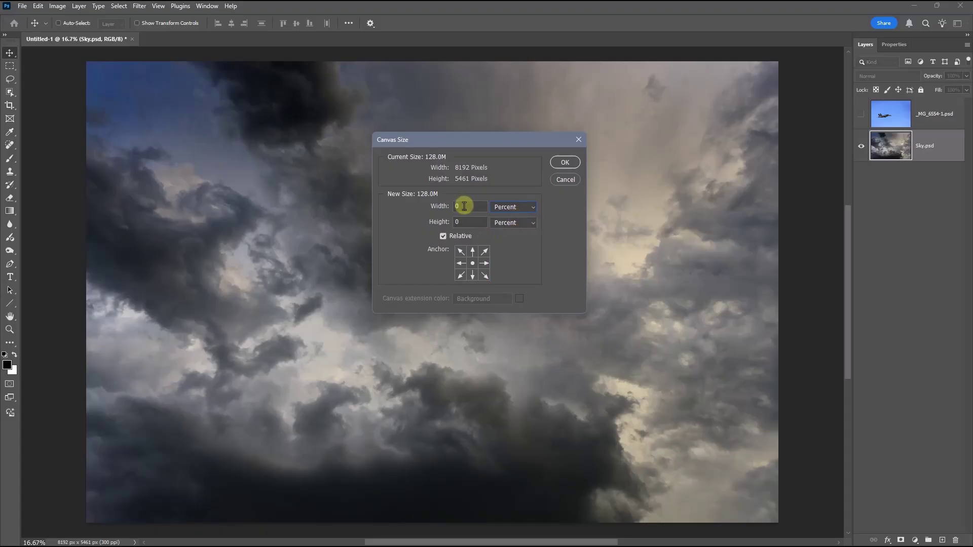
{"action": "left_click", "coordinate": [435, 208]}
{"action": "type", "text": "2"}
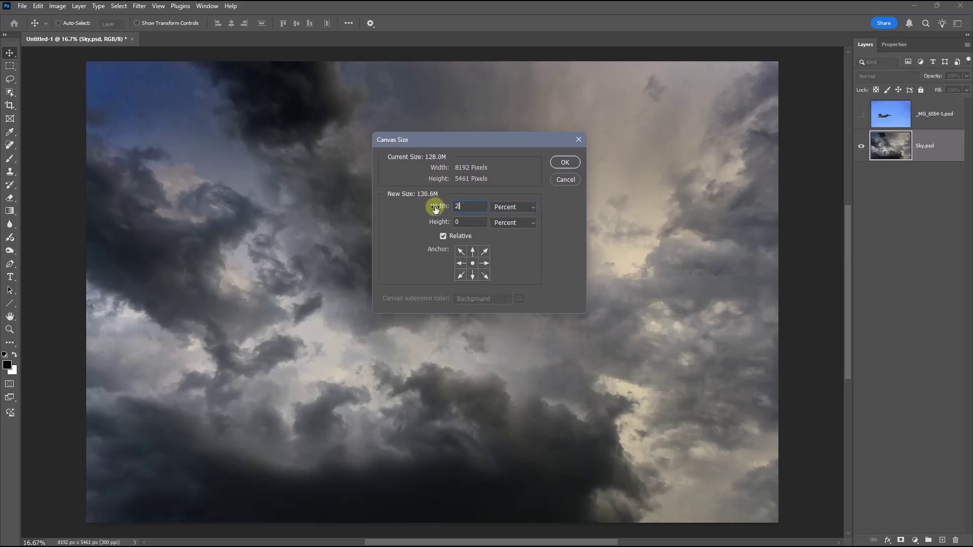
{"action": "type", "text": "0"}
{"action": "left_click", "coordinate": [439, 226]}
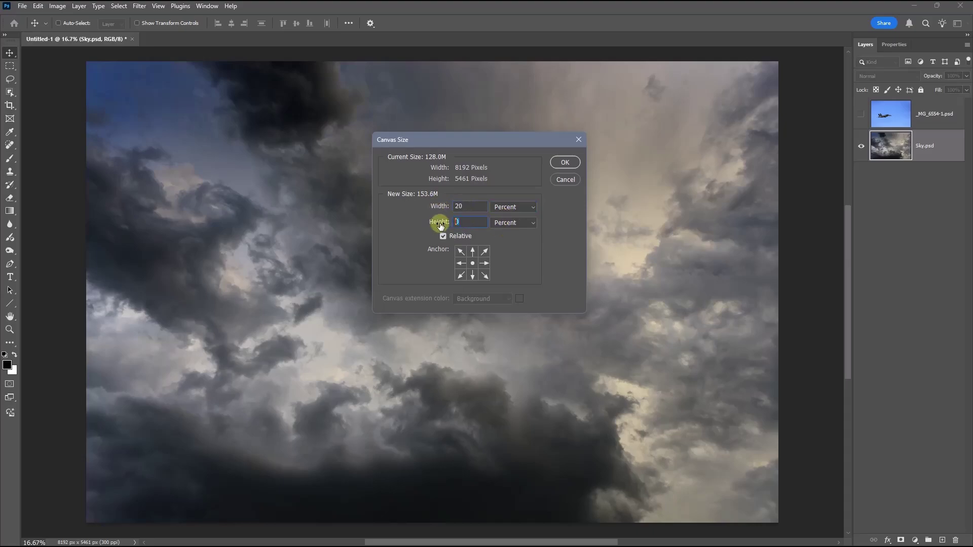
{"action": "type", "text": "30"}
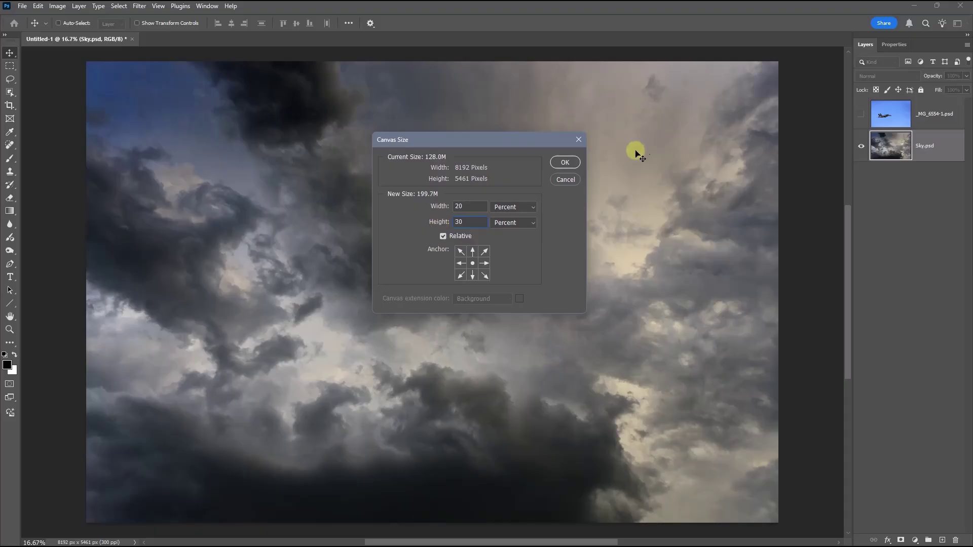
{"action": "left_click", "coordinate": [564, 162]}
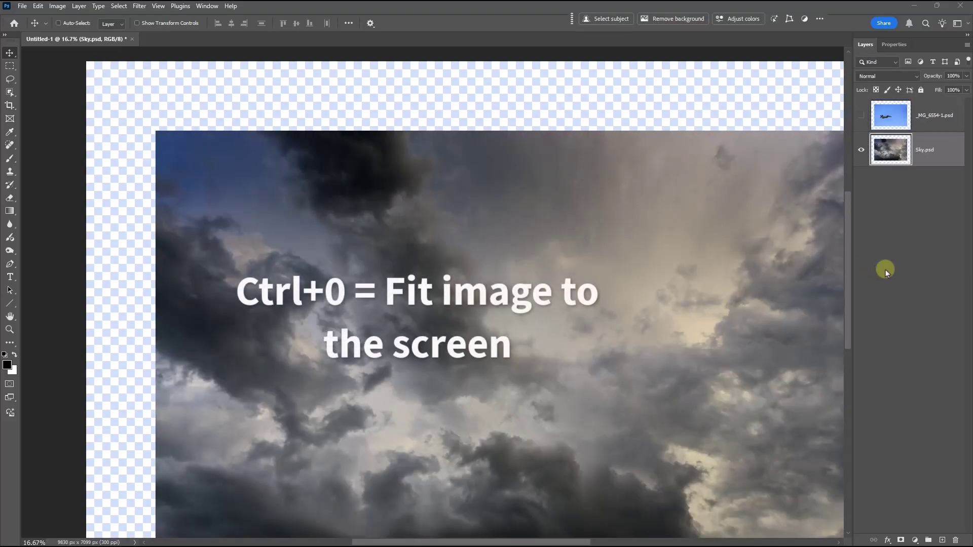
- Fit the full 9830 × 7099 px canvas in the window with Ctrl+0
{"action": "key", "text": "ctrl+0"}
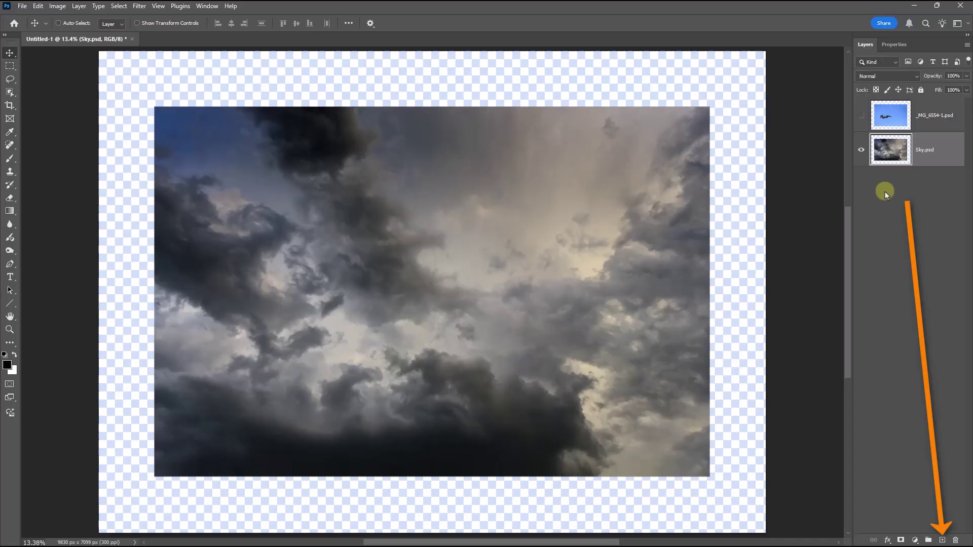
- Create Layer 1 and Layer 2, then move Layer 1 below Sky.psd
{"action": "left_click", "coordinate": [942, 540]}
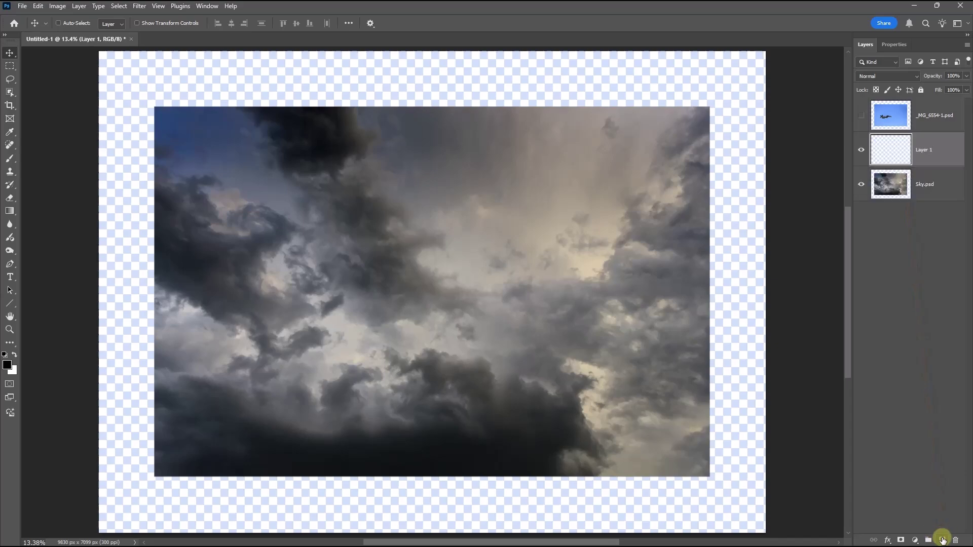
{"action": "left_click", "coordinate": [942, 540]}
{"action": "left_click", "coordinate": [891, 184]}
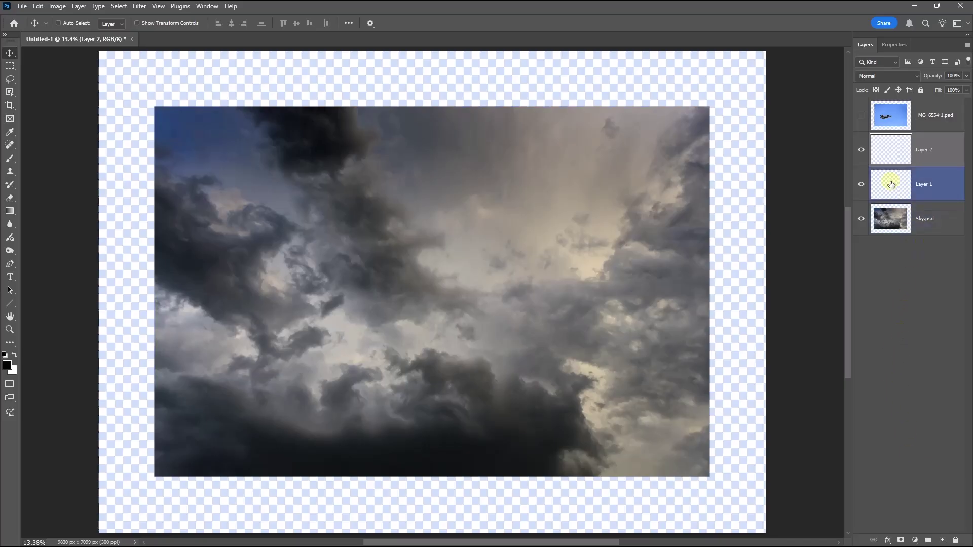
{"action": "left_click_drag", "start_coordinate": [887, 182], "coordinate": [888, 238]}
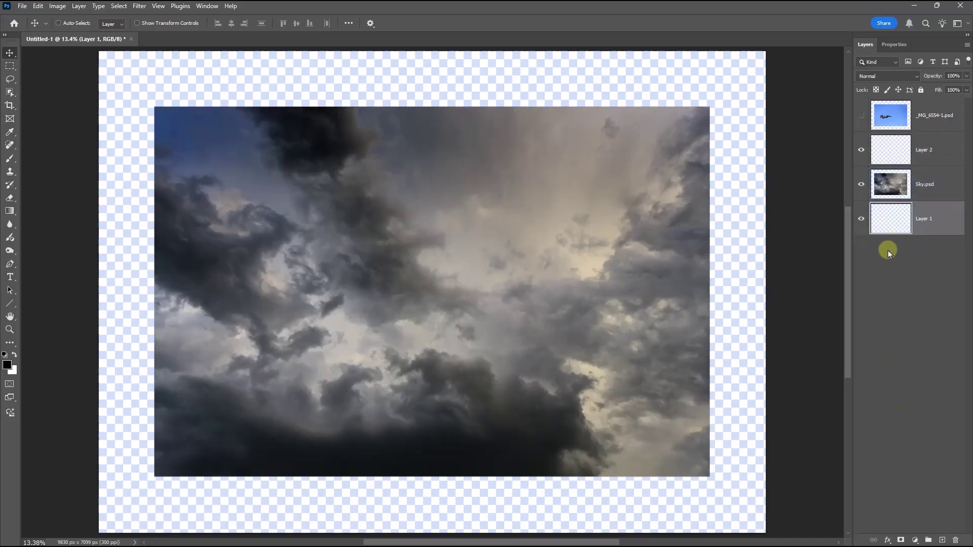
- Set the foreground to dark grey #424242 and fill Layer 1 with it
{"action": "left_click", "coordinate": [6, 365]}
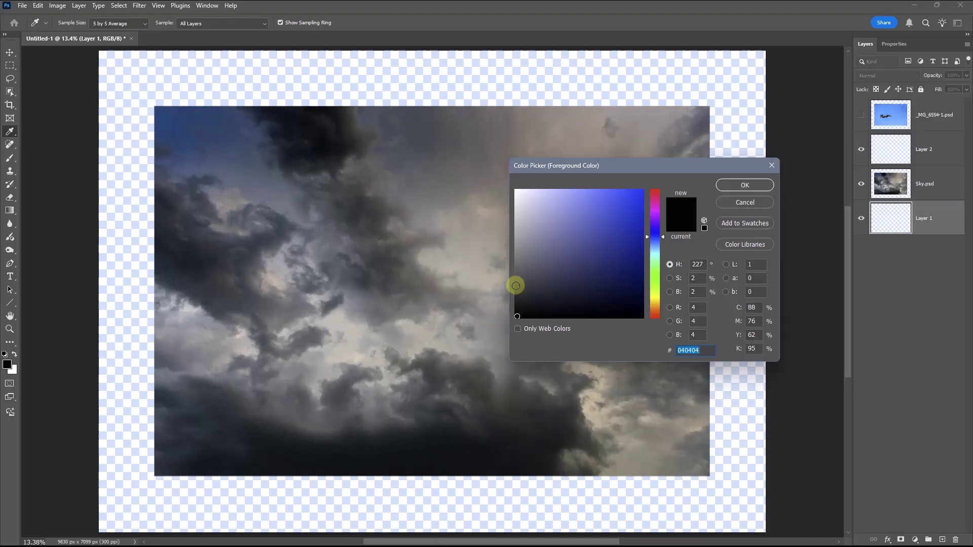
{"action": "left_click", "coordinate": [515, 284]}
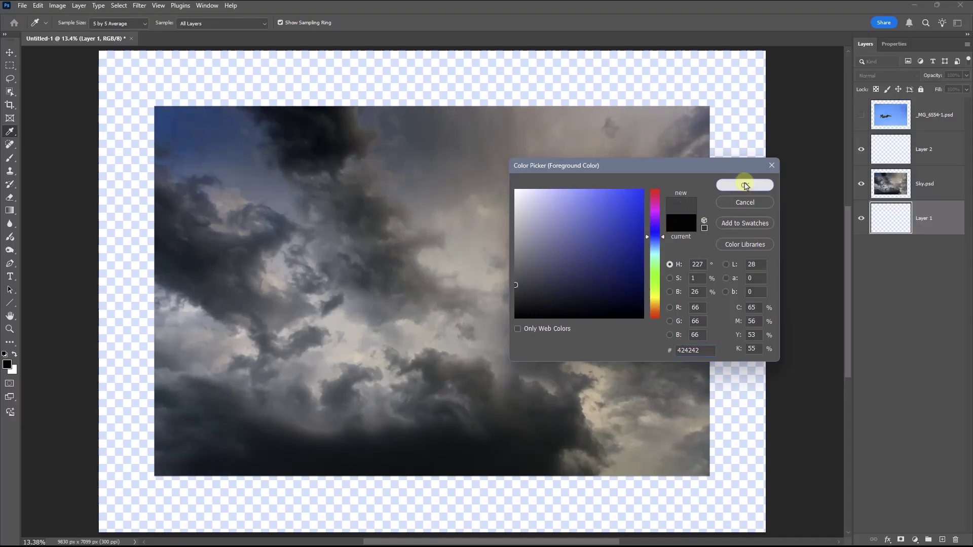
{"action": "left_click", "coordinate": [745, 187]}
{"action": "key", "text": "v"}
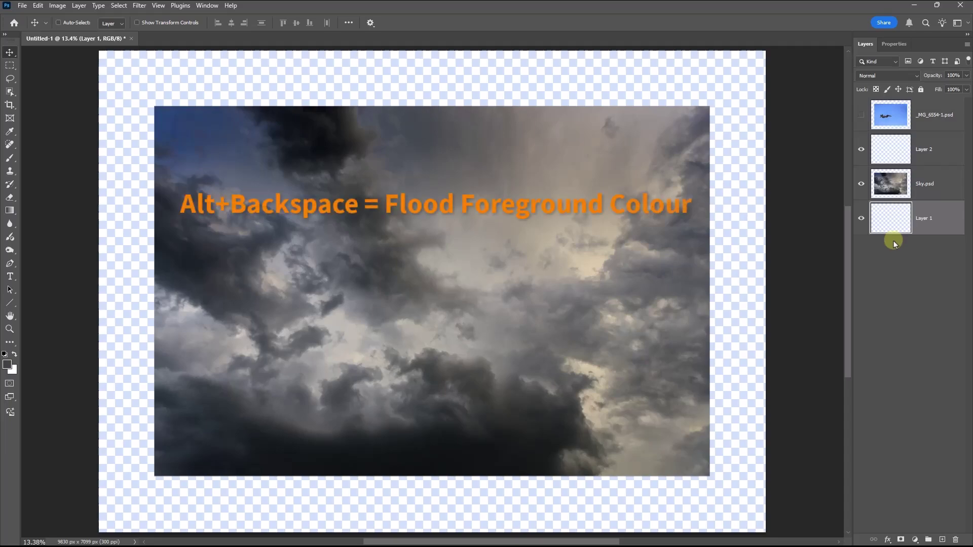
{"action": "key", "text": "alt+BackSpace"}
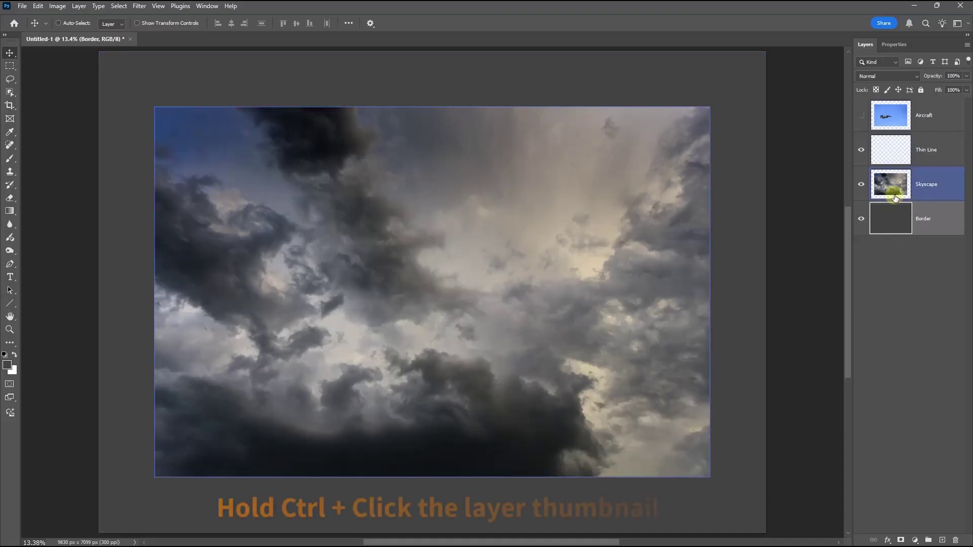
- Load the Skyscape layer's outline as a selection and make Thin Line the active layer
{"action": "left_click", "coordinate": [887, 178]}
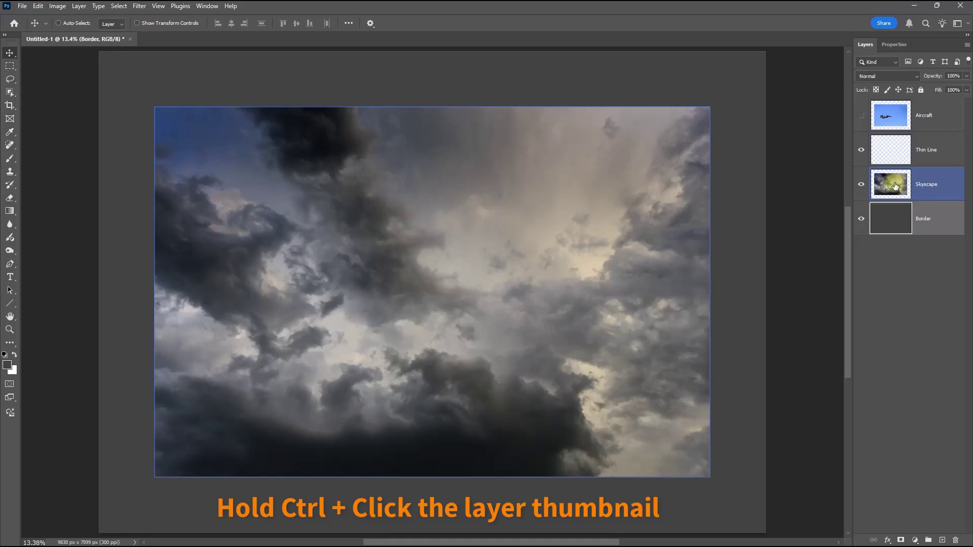
{"action": "left_click", "coordinate": [891, 185], "text": "ctrl"}
{"action": "left_click", "coordinate": [892, 185], "text": "ctrl"}
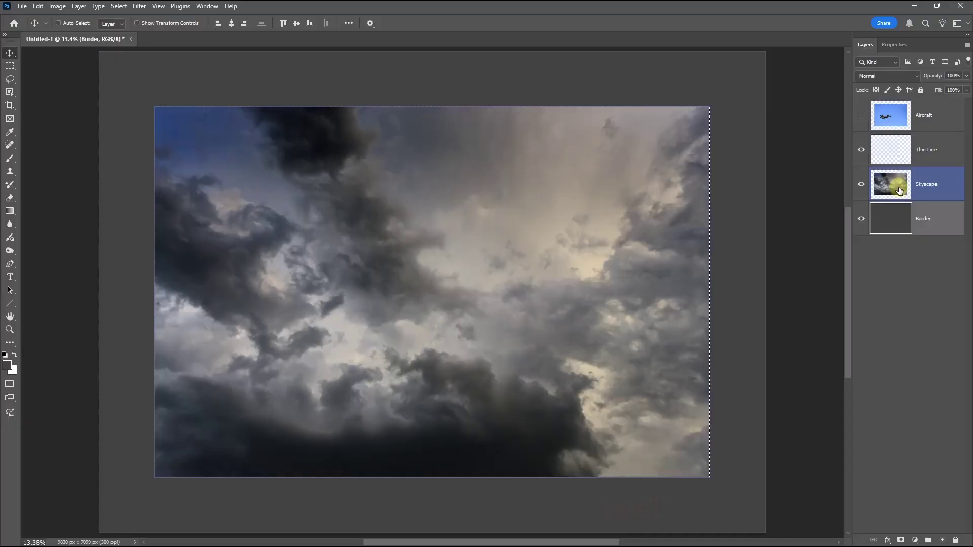
{"action": "left_click", "coordinate": [886, 149]}
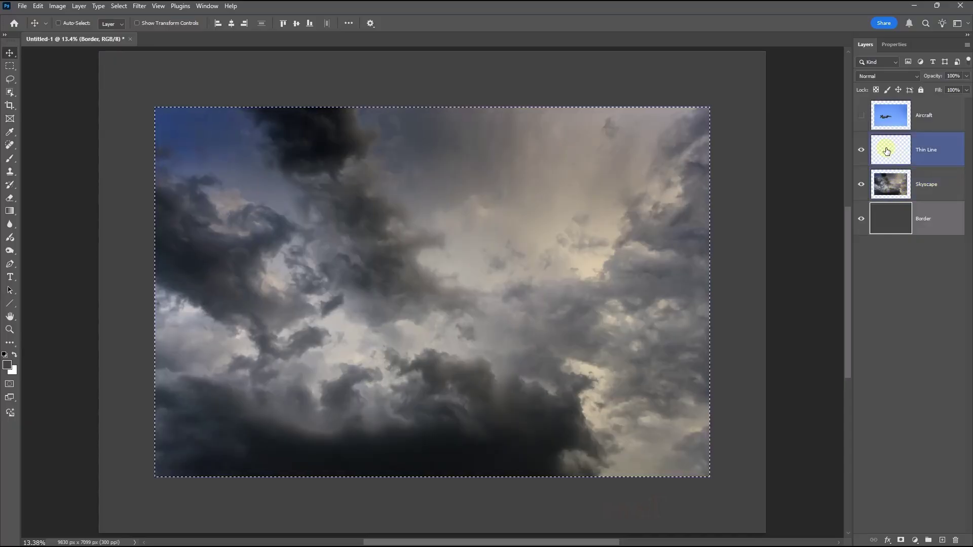
{"action": "left_click", "coordinate": [924, 150]}
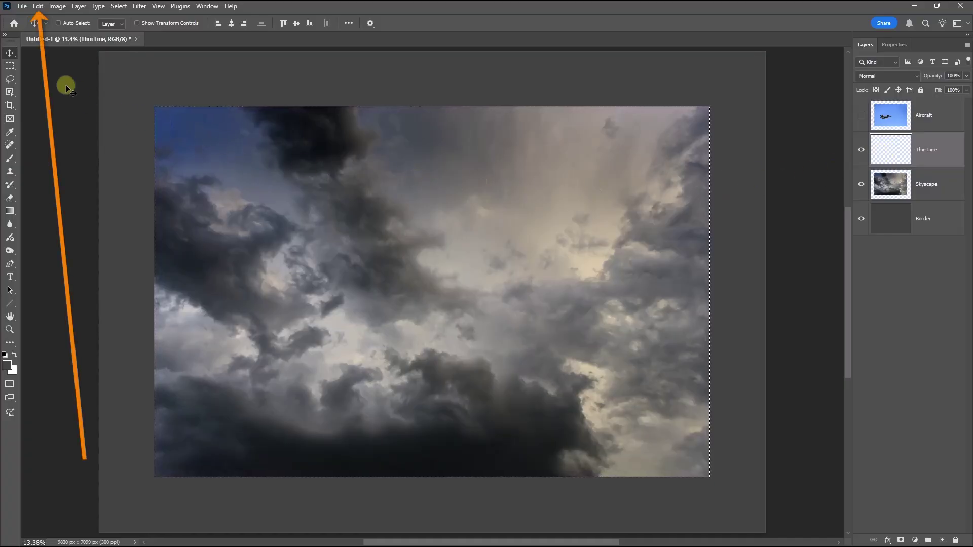
- Stroke the selection on Thin Line with a 20 px black (030303) inside stroke
{"action": "left_click", "coordinate": [38, 6]}
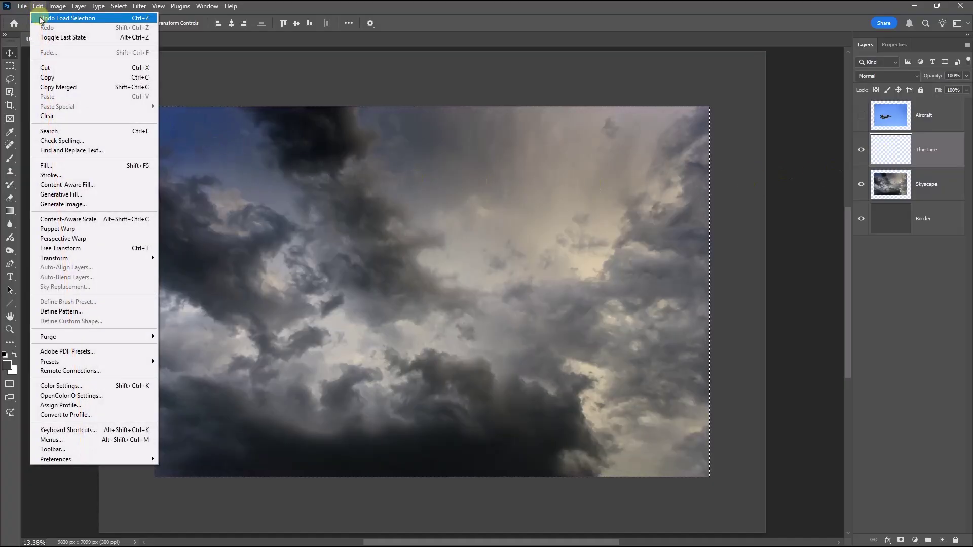
{"action": "left_click", "coordinate": [49, 176]}
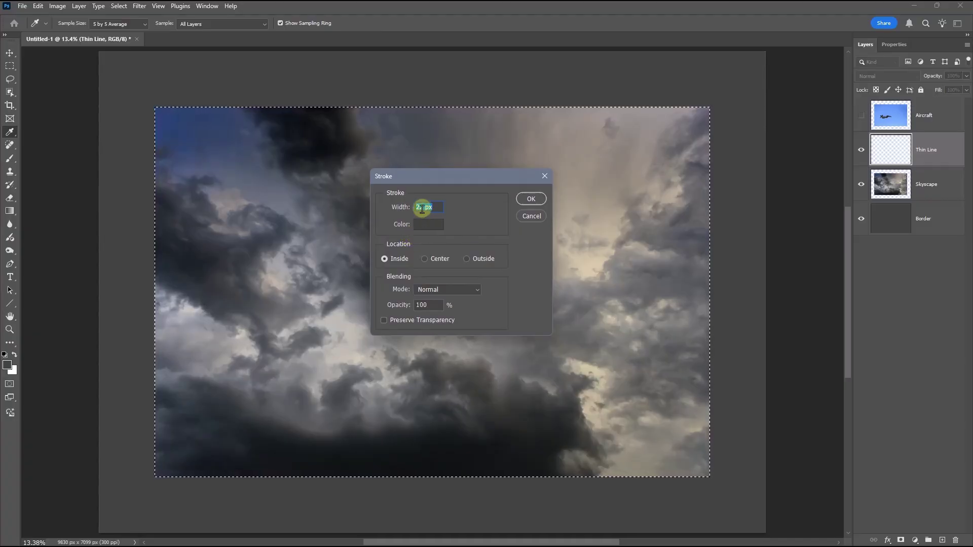
{"action": "left_click_drag", "start_coordinate": [420, 207], "coordinate": [405, 208]}
{"action": "type", "text": "20"}
{"action": "left_click", "coordinate": [428, 224]}
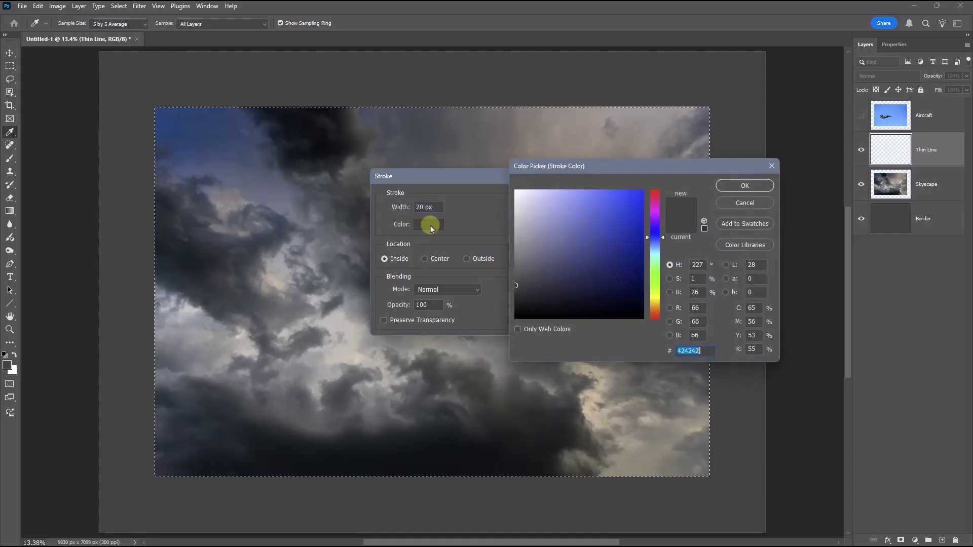
{"action": "left_click", "coordinate": [517, 316]}
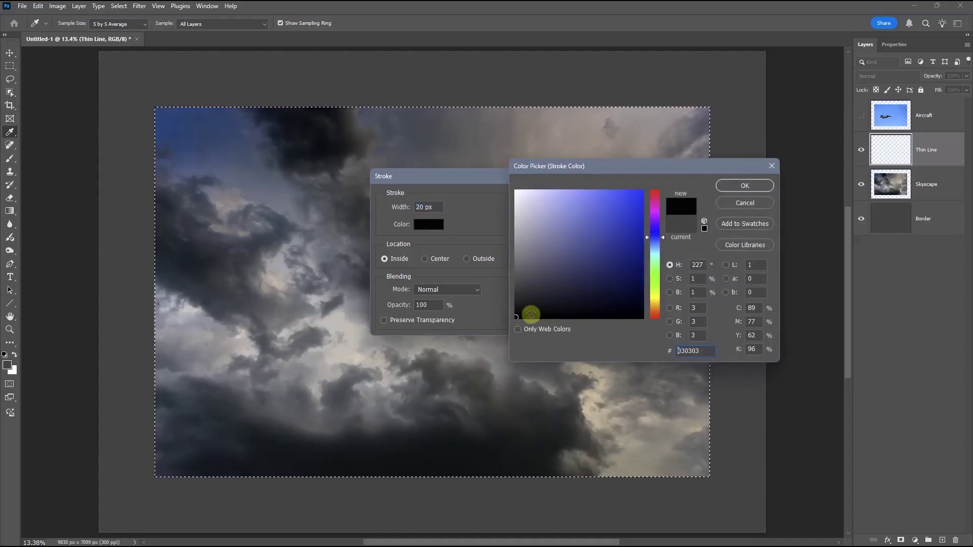
{"action": "left_click", "coordinate": [738, 185]}
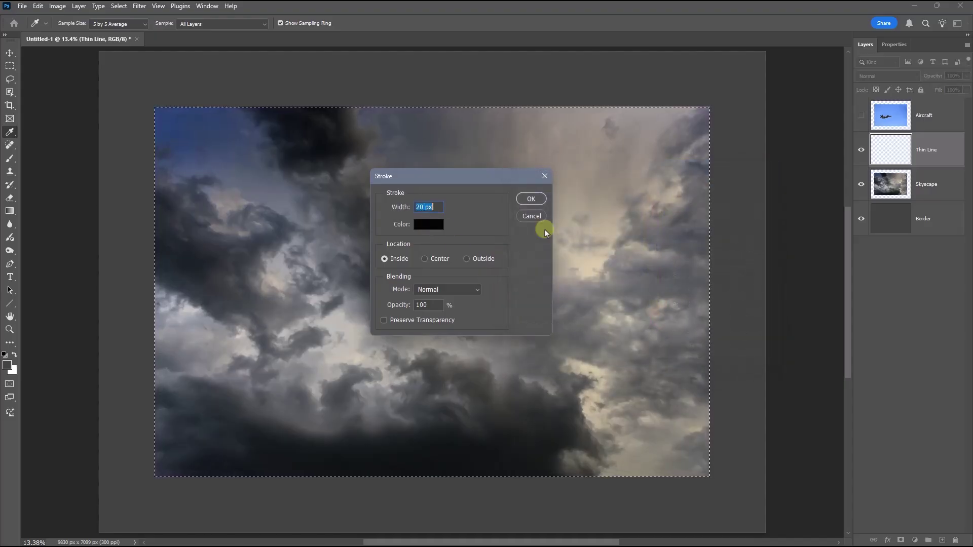
{"action": "left_click", "coordinate": [530, 198]}
{"action": "key", "text": "v"}
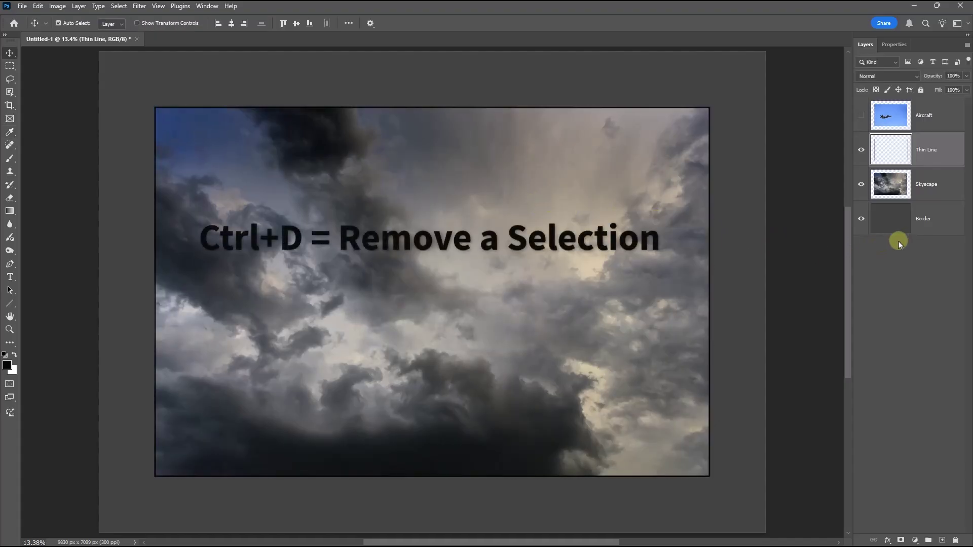
- Clear the selection around the stroked sky with Ctrl+D
{"action": "key", "text": "ctrl+d"}
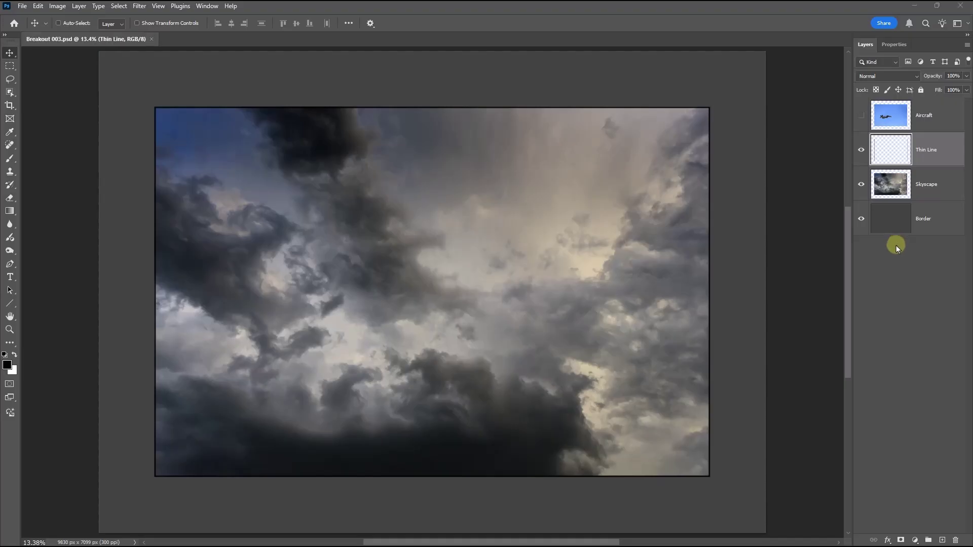
- Select the Aircraft layer and make it visible so the jet-in-blue-sky photo covers the canvas
{"action": "left_click", "coordinate": [924, 115]}
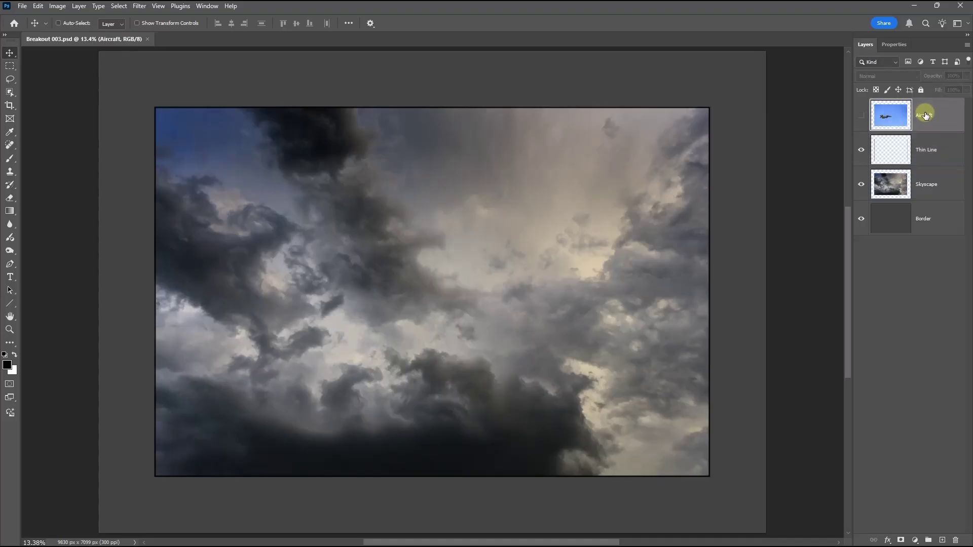
{"action": "left_click", "coordinate": [861, 116]}
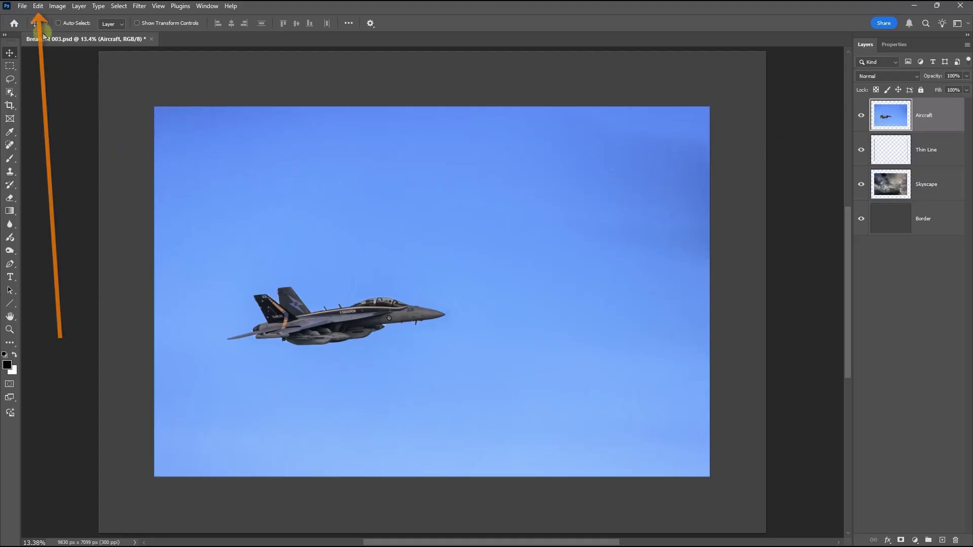
- In Image Processing preferences, set Select Subject and Remove Background to Cloud (Detailed results)
{"action": "left_click", "coordinate": [38, 7]}
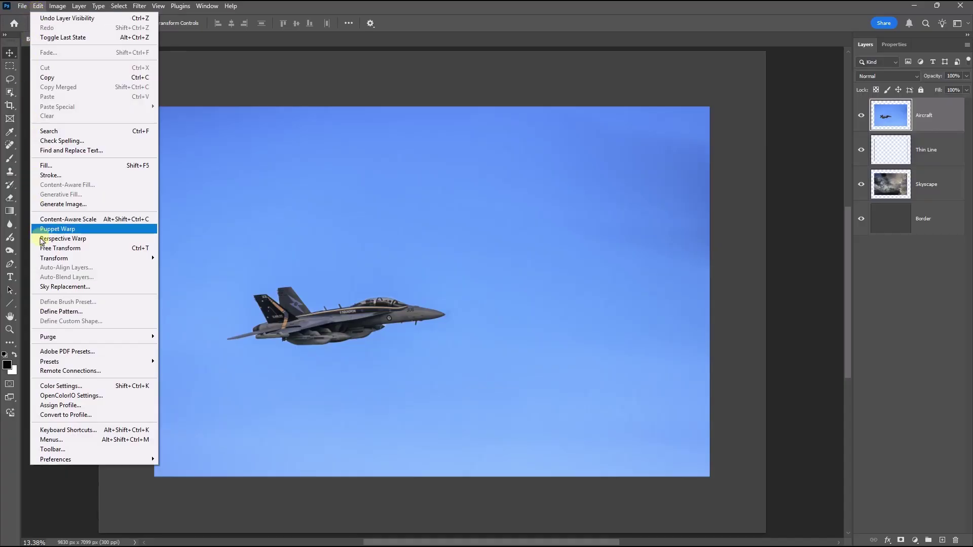
{"action": "mouse_move", "coordinate": [46, 461]}
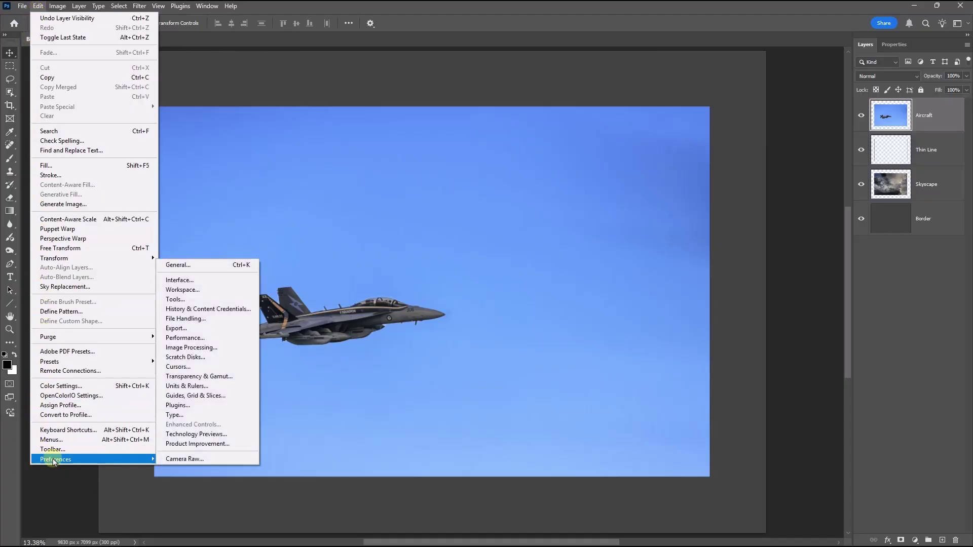
{"action": "left_click", "coordinate": [193, 349]}
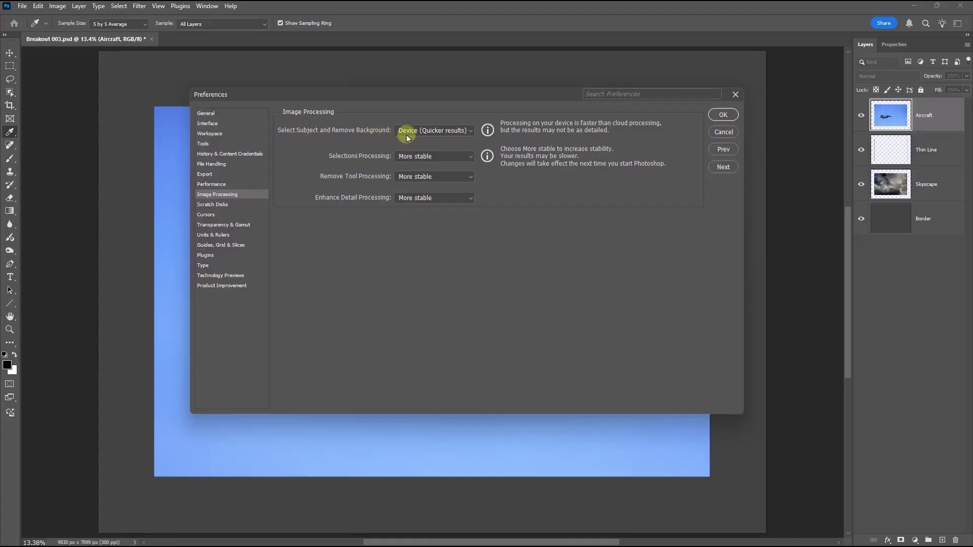
{"action": "left_click", "coordinate": [470, 131]}
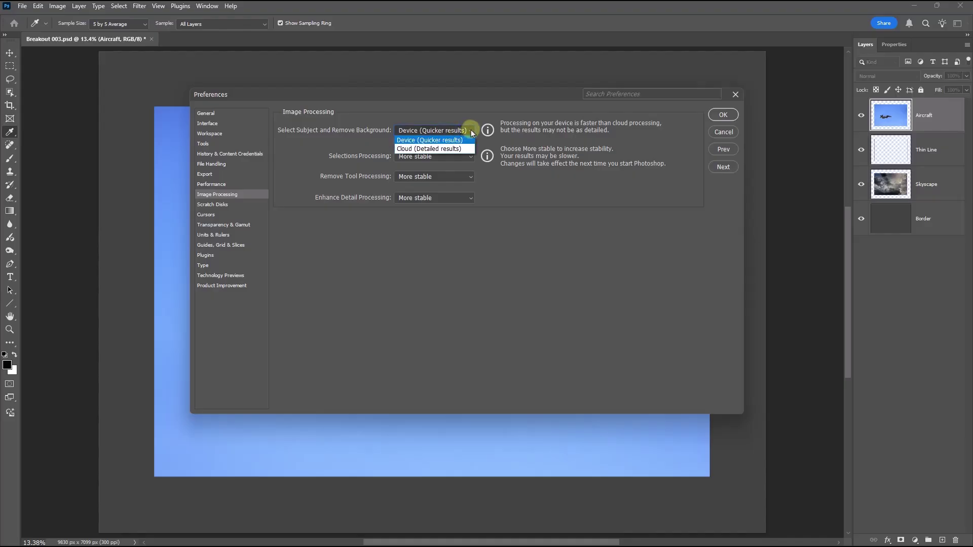
{"action": "left_click", "coordinate": [428, 149]}
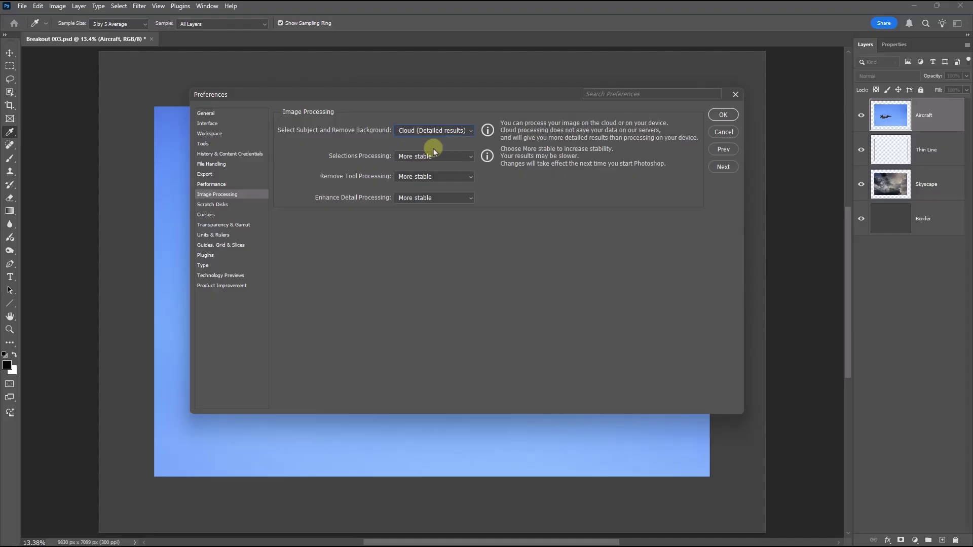
{"action": "left_click", "coordinate": [721, 116]}
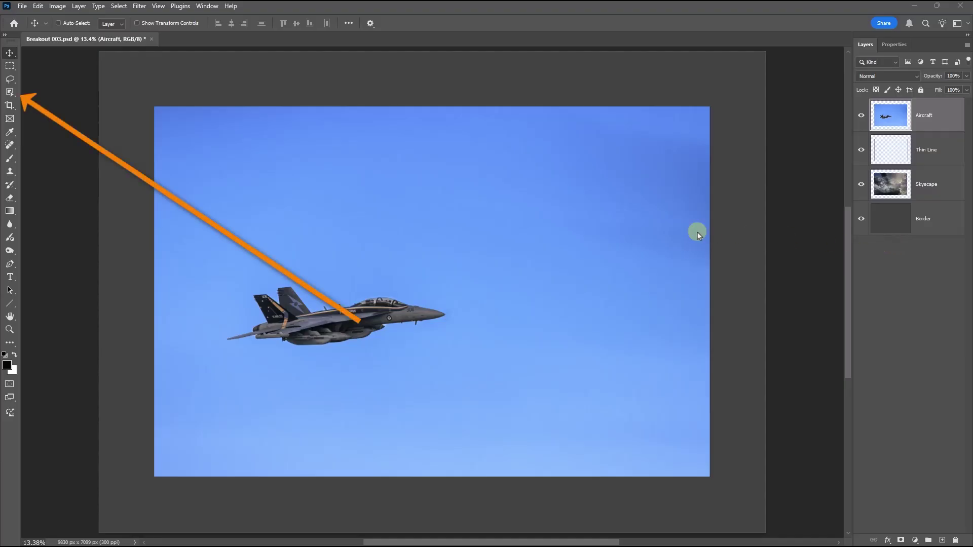
- Select the fighter jet with the Object Selection Tool, then zoom and pan to inspect its outline
{"action": "left_click", "coordinate": [15, 95]}
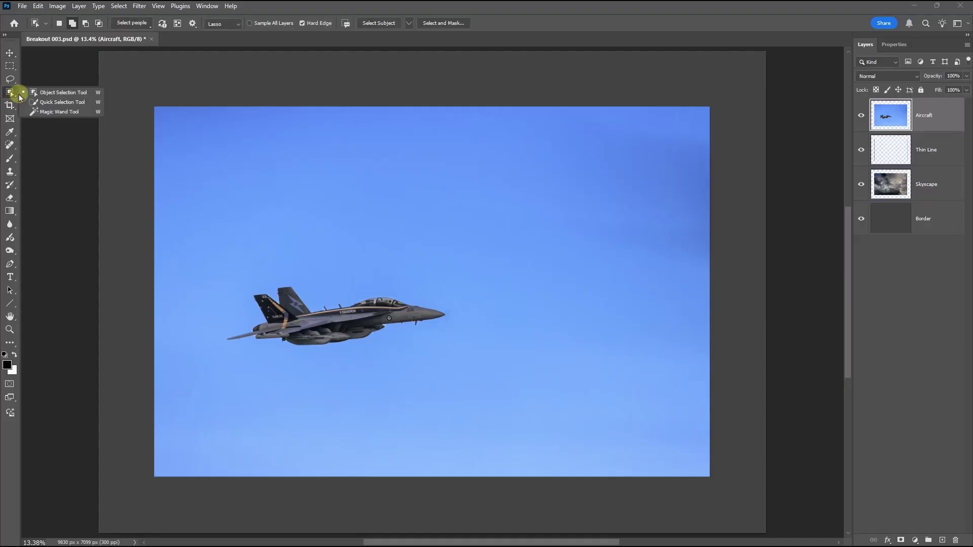
{"action": "left_click", "coordinate": [49, 93]}
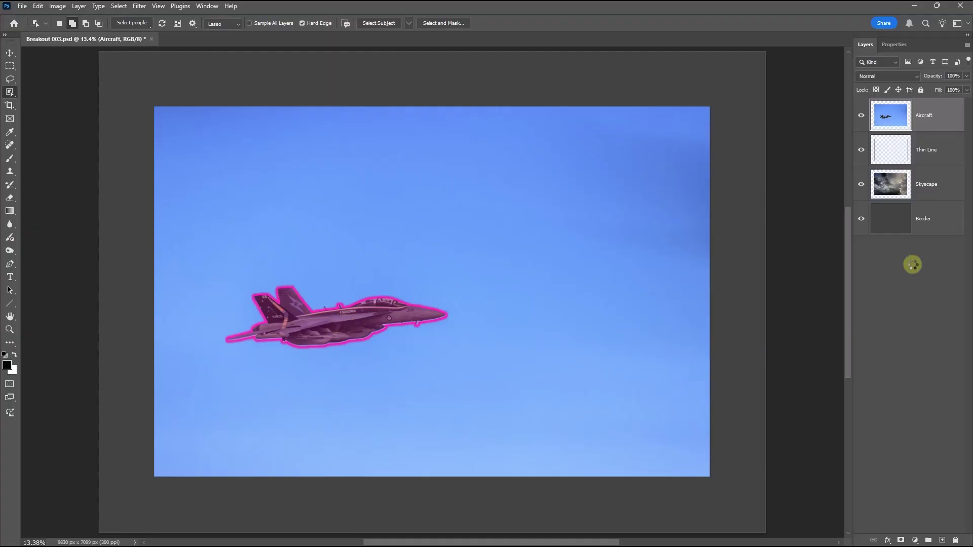
{"action": "left_click", "coordinate": [892, 116], "text": "ctrl"}
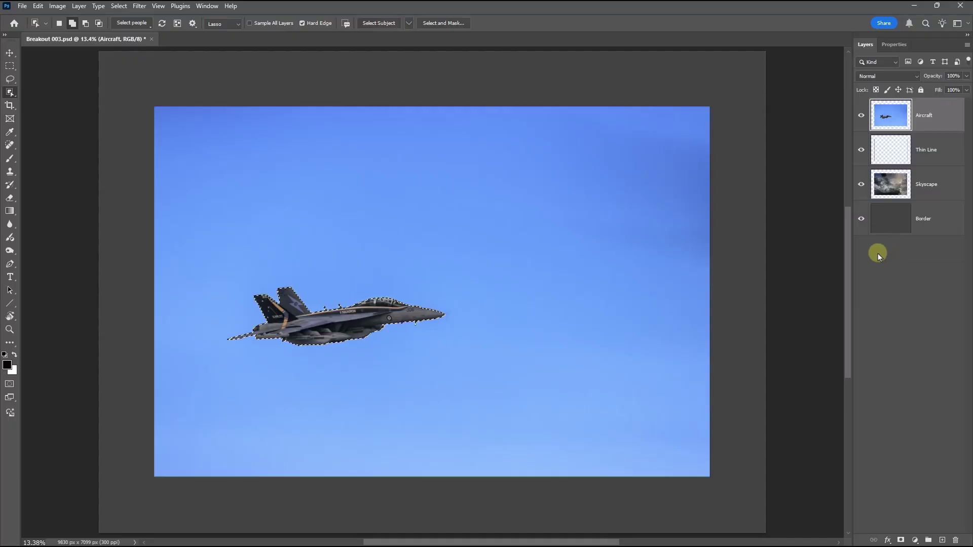
{"action": "left_click", "coordinate": [9, 329]}
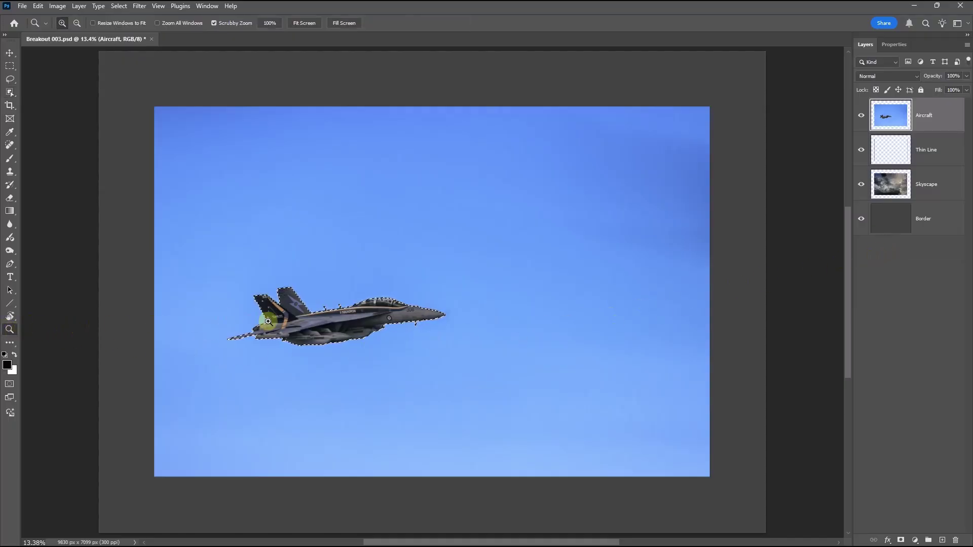
{"action": "left_click_drag", "start_coordinate": [266, 321], "coordinate": [332, 321]}
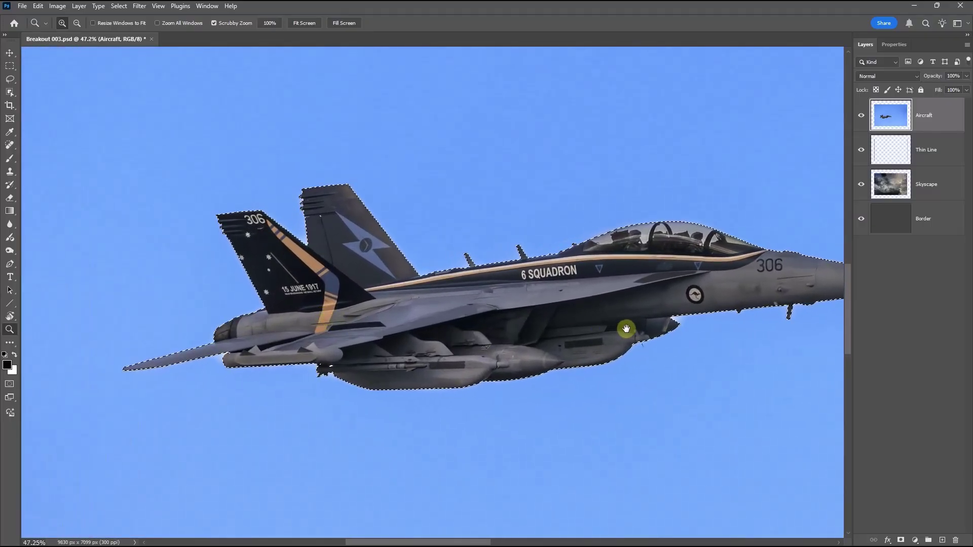
{"action": "key", "text": "space"}
{"action": "left_click_drag", "start_coordinate": [626, 329], "coordinate": [551, 320]}
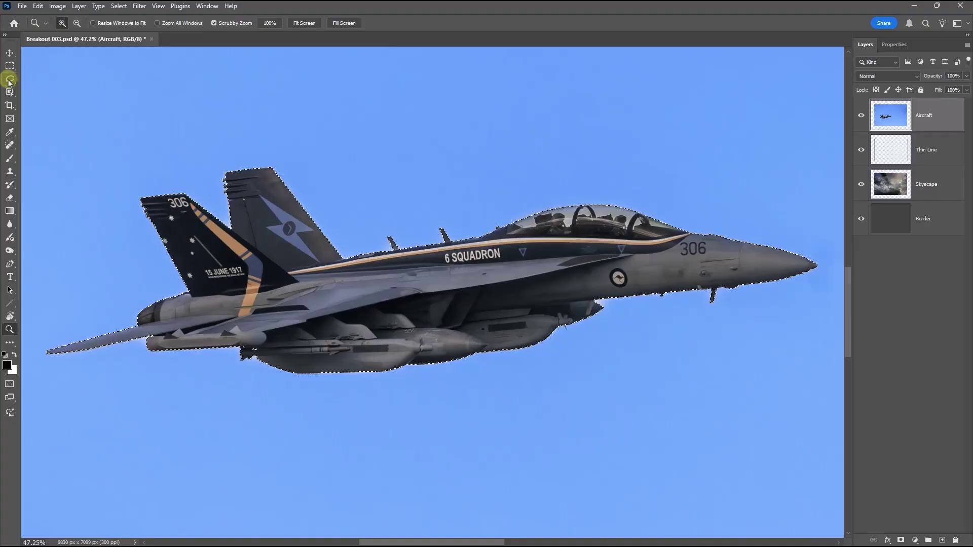
{"action": "left_click", "coordinate": [11, 80]}
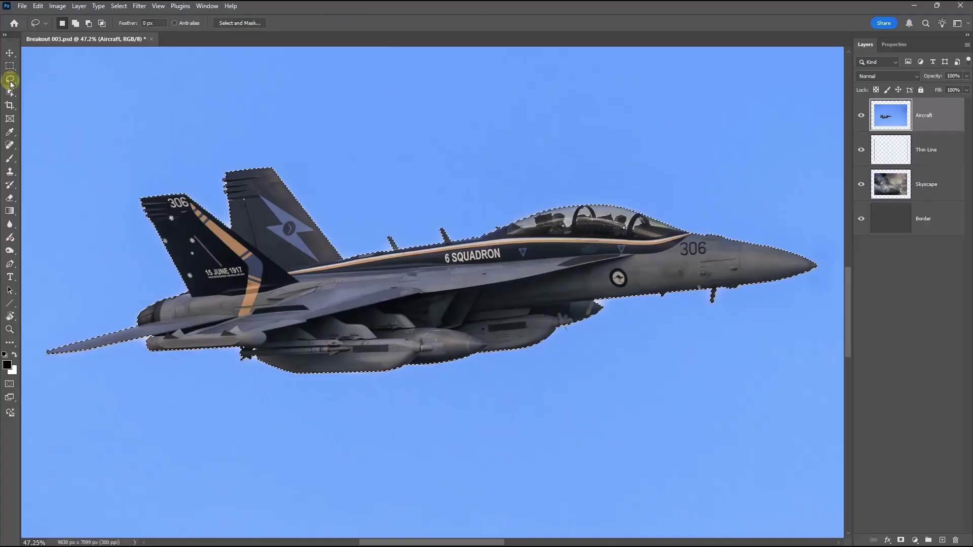
- In Select and Mask, view the jet selection in Black & White and apply a 1 px Feather
{"action": "left_click", "coordinate": [233, 23]}
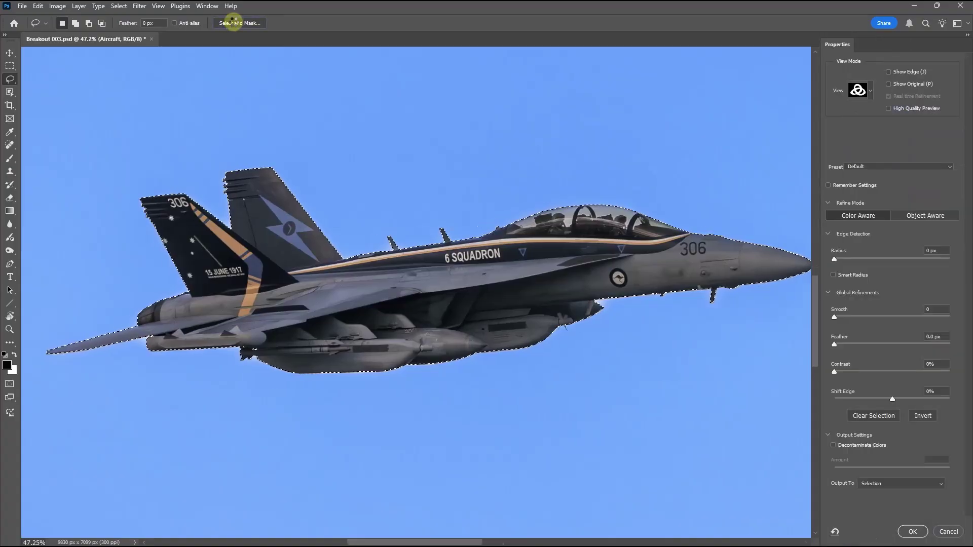
{"action": "left_click", "coordinate": [871, 90]}
{"action": "left_click", "coordinate": [843, 215]}
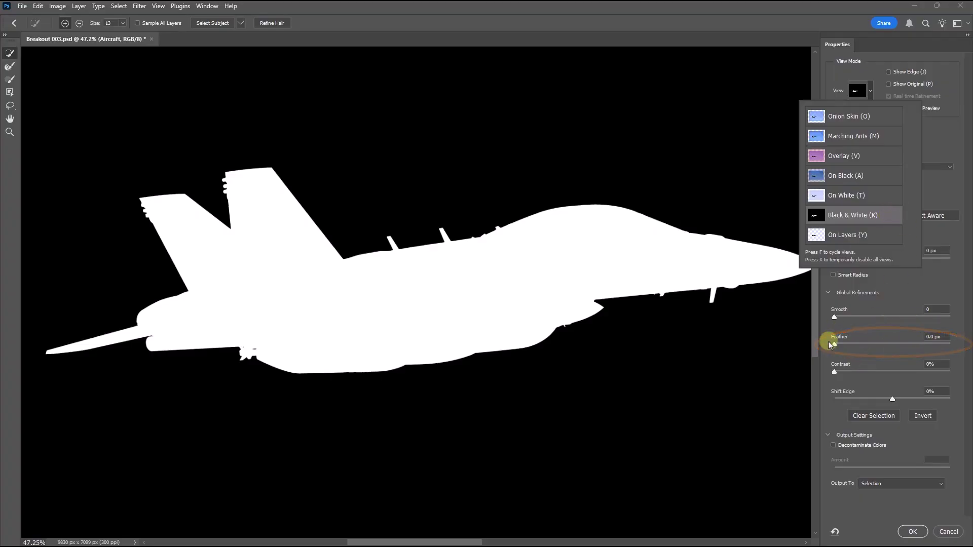
{"action": "left_click", "coordinate": [924, 337]}
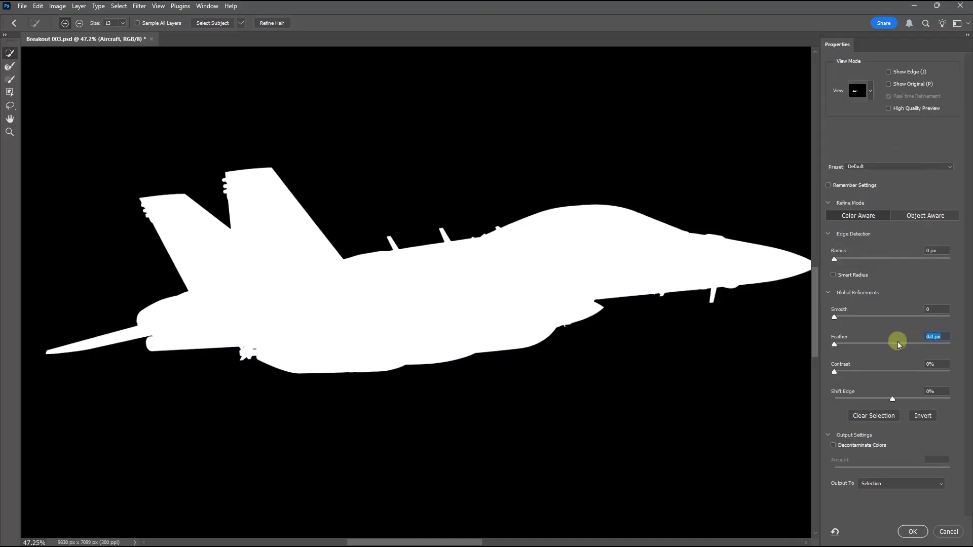
{"action": "type", "text": "1"}
{"action": "left_click", "coordinate": [913, 532]}
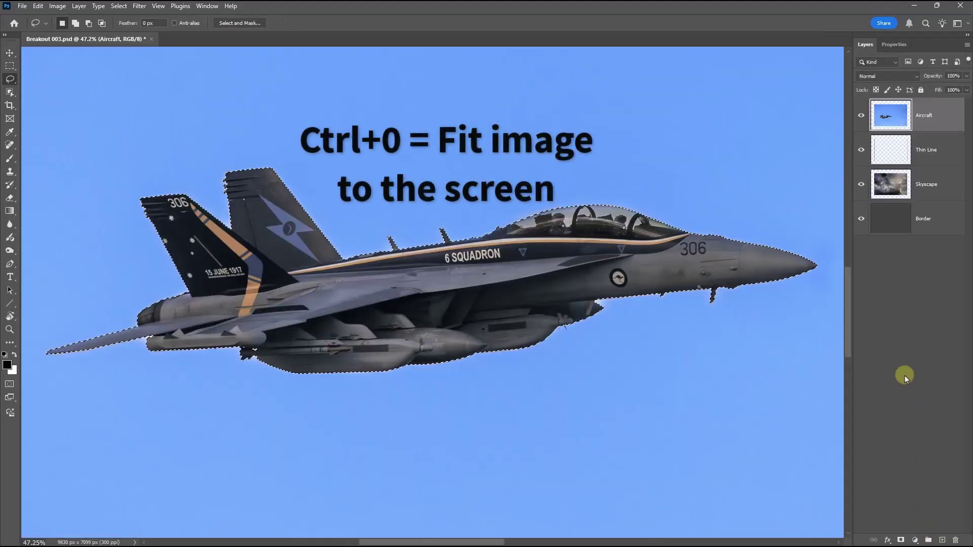
- Fit the image on screen and add a layer mask to the Aircraft layer, hiding the blue sky
{"action": "key", "text": "ctrl+0"}
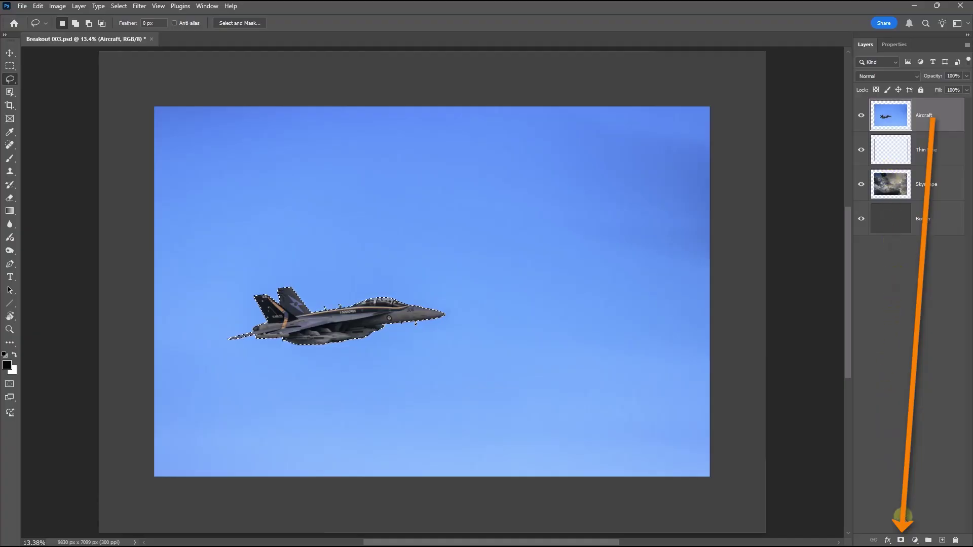
{"action": "left_click", "coordinate": [901, 540]}
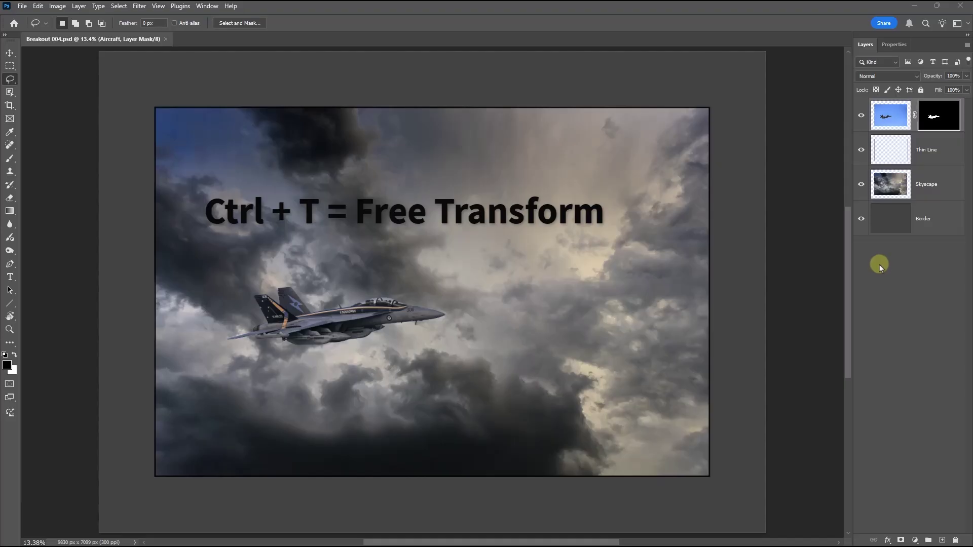
- Free Transform the Aircraft image, rotating it -13.62° and moving the jet up-right
{"action": "left_click", "coordinate": [885, 117]}
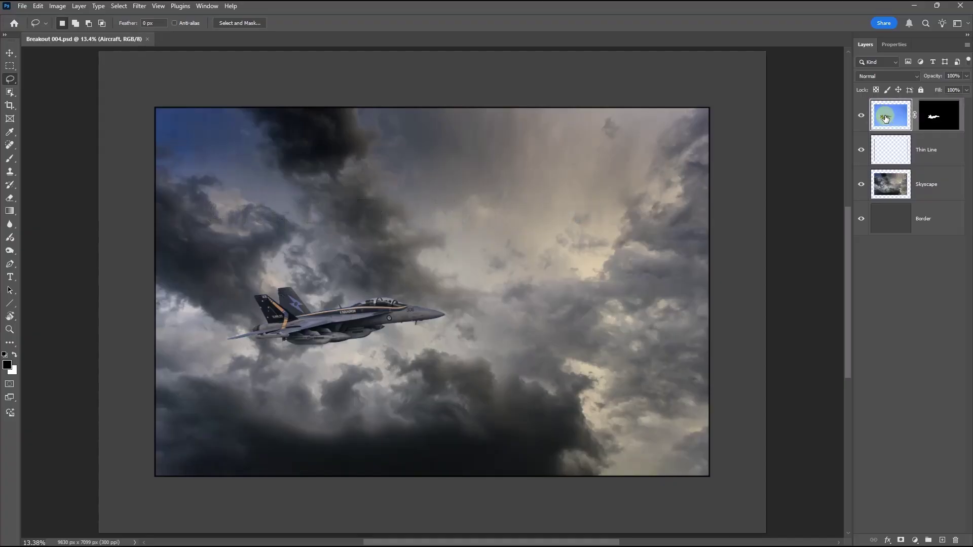
{"action": "left_click", "coordinate": [38, 6]}
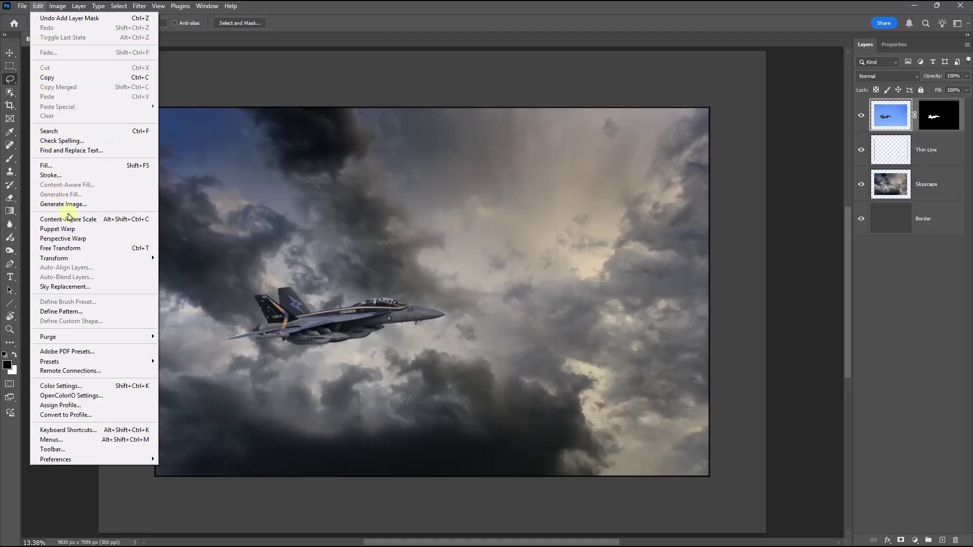
{"action": "left_click", "coordinate": [106, 249]}
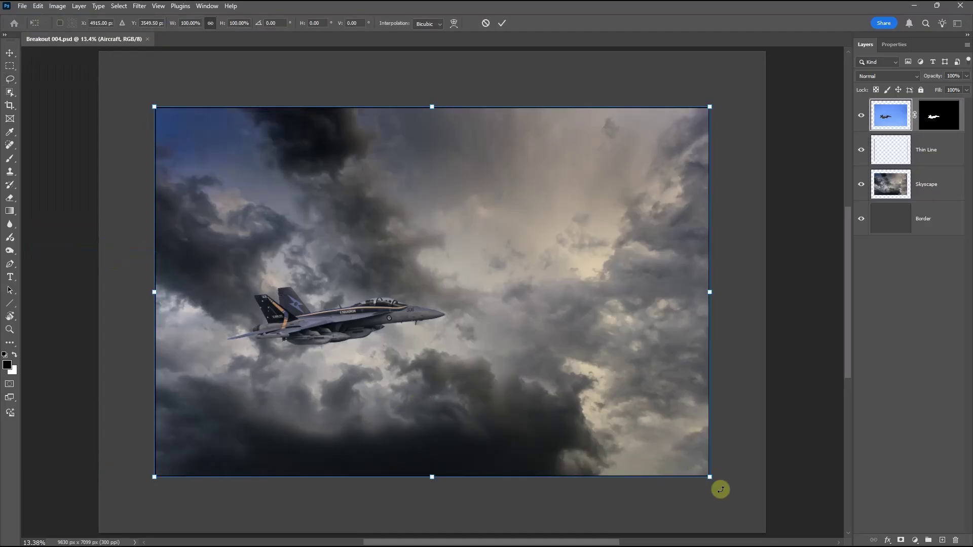
{"action": "left_click_drag", "start_coordinate": [718, 486], "coordinate": [750, 371]}
{"action": "left_click_drag", "start_coordinate": [333, 382], "coordinate": [617, 270]}
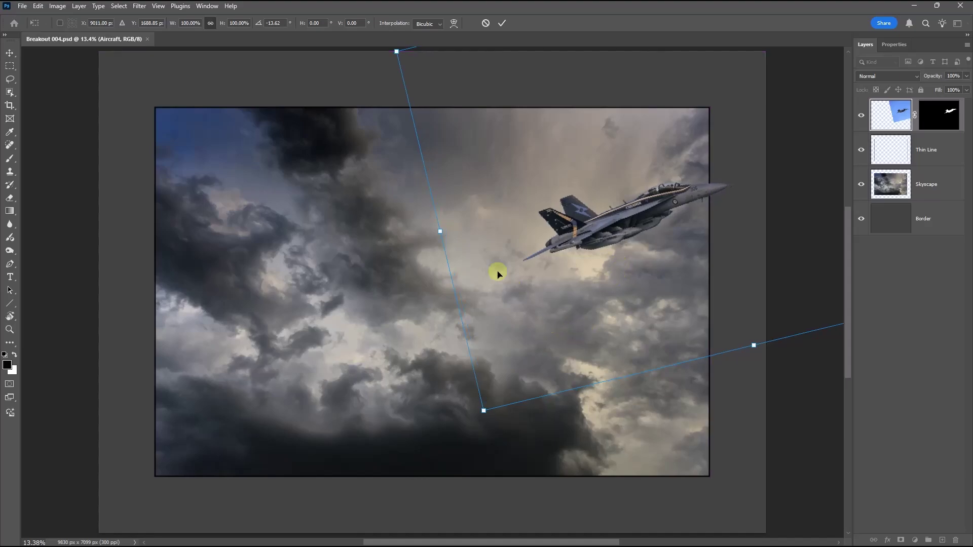
{"action": "left_click", "coordinate": [501, 24]}
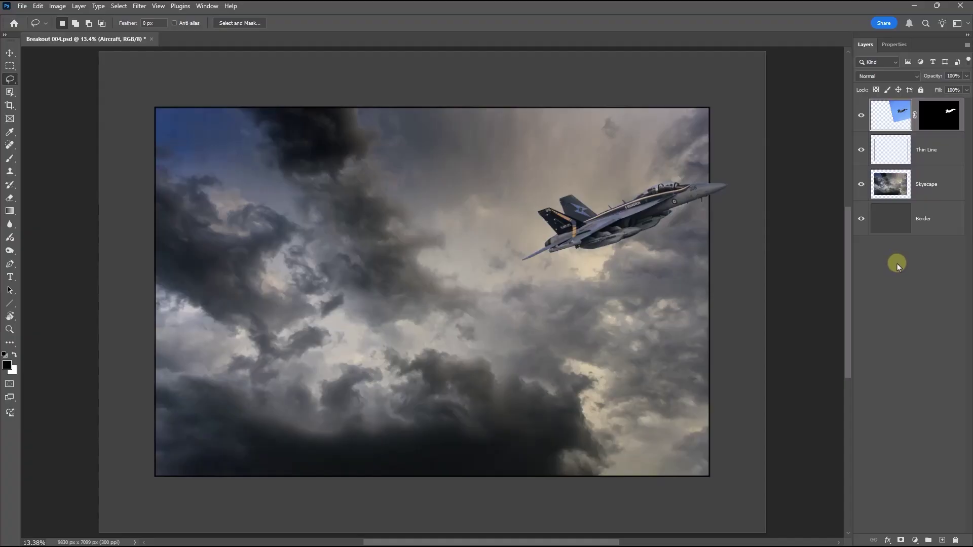
- Cut the Thin Line frame segment behind the jet's nose onto a new Layer 1
{"action": "left_click", "coordinate": [928, 148]}
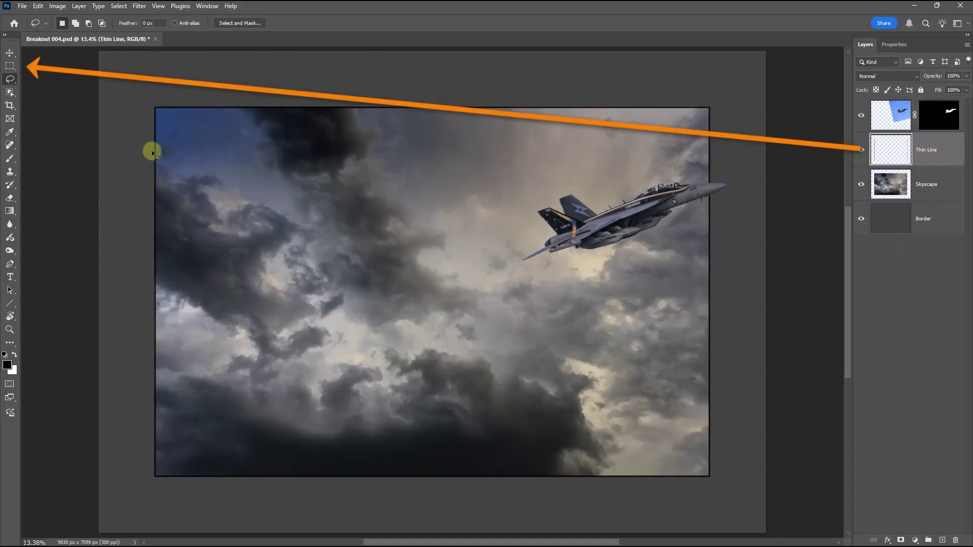
{"action": "left_click", "coordinate": [10, 67]}
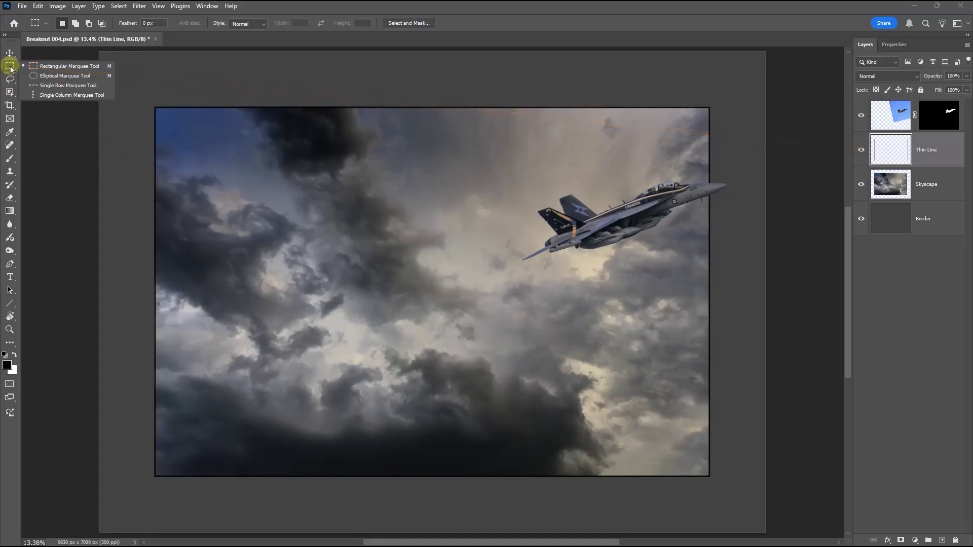
{"action": "left_click_drag", "start_coordinate": [10, 69], "coordinate": [32, 67]}
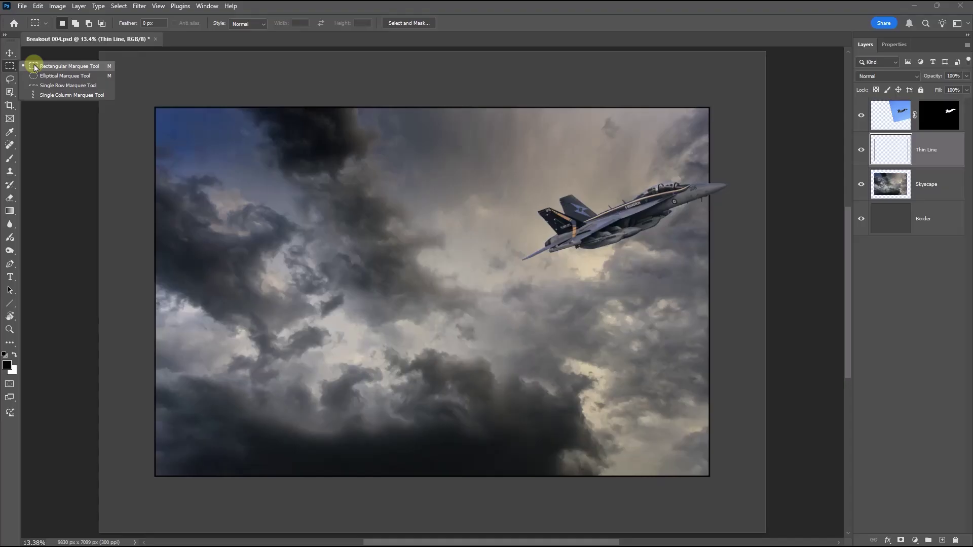
{"action": "left_click_drag", "start_coordinate": [34, 66], "coordinate": [33, 67]}
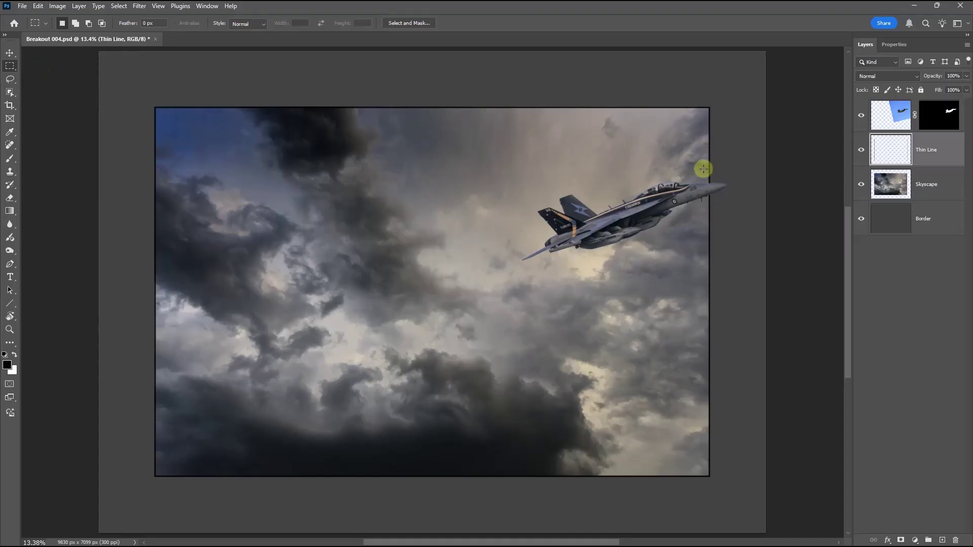
{"action": "left_click_drag", "start_coordinate": [704, 173], "coordinate": [716, 215]}
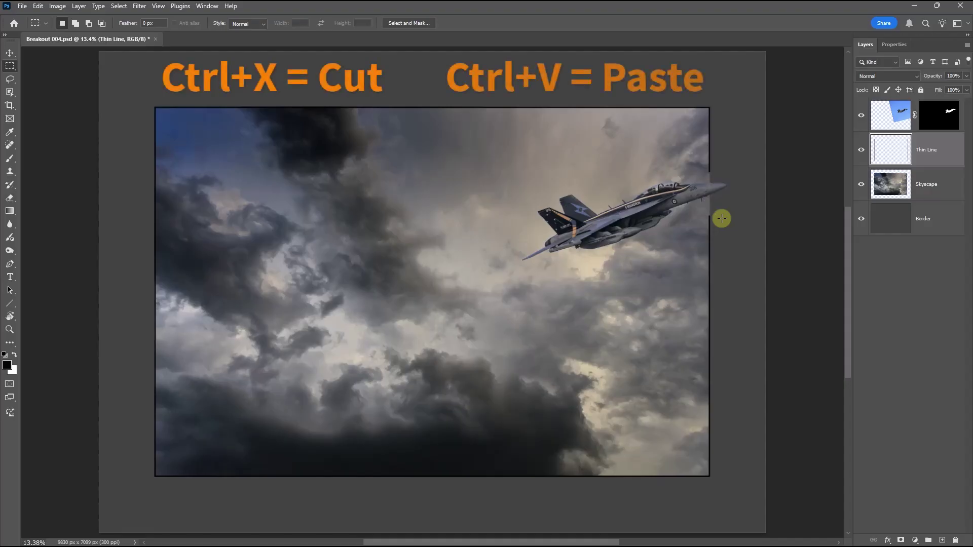
{"action": "key", "text": "ctrl+v"}
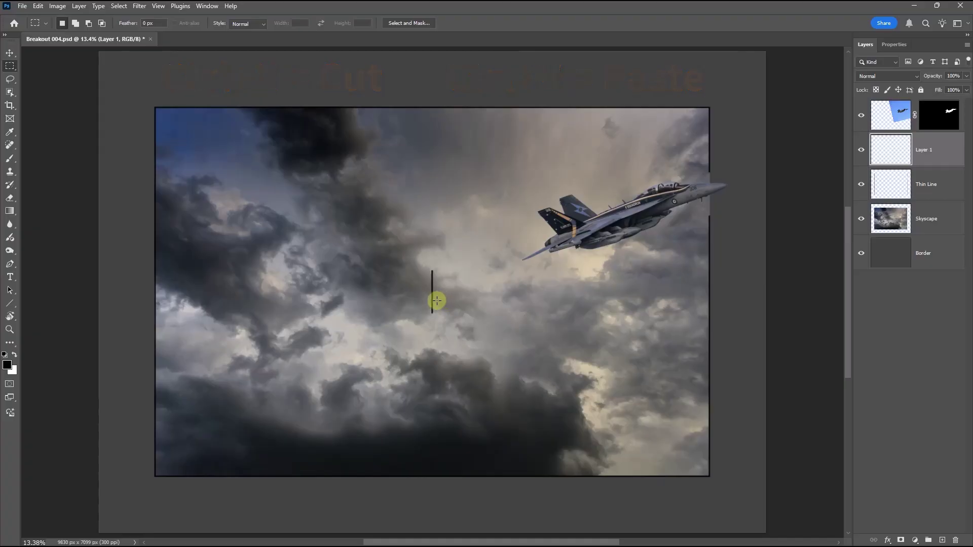
- Move Layer 1's line piece up beside the jet's nose and zoom in to check it
{"action": "left_click", "coordinate": [9, 52]}
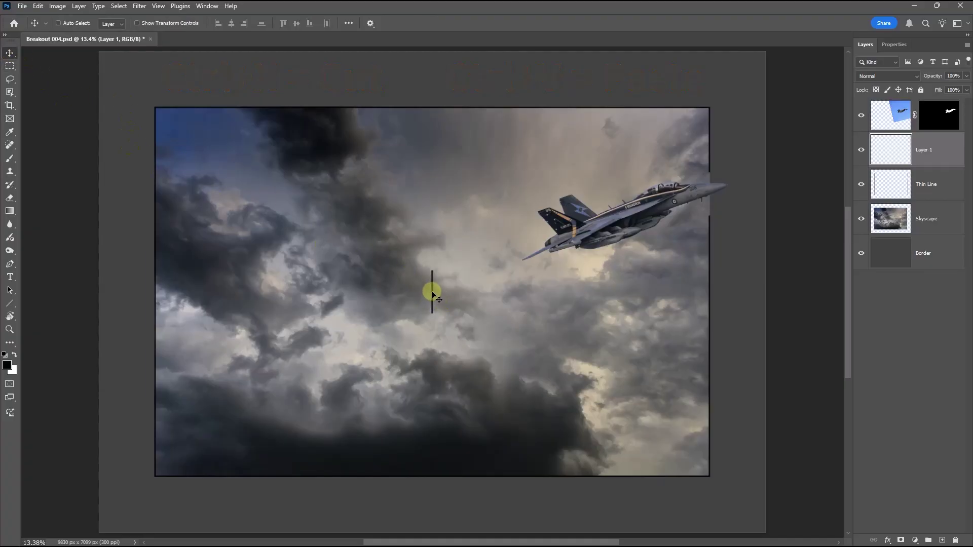
{"action": "left_click_drag", "start_coordinate": [432, 292], "coordinate": [737, 191]}
{"action": "left_click", "coordinate": [727, 251], "text": "ctrl"}
{"action": "left_click", "coordinate": [743, 210], "text": "ctrl"}
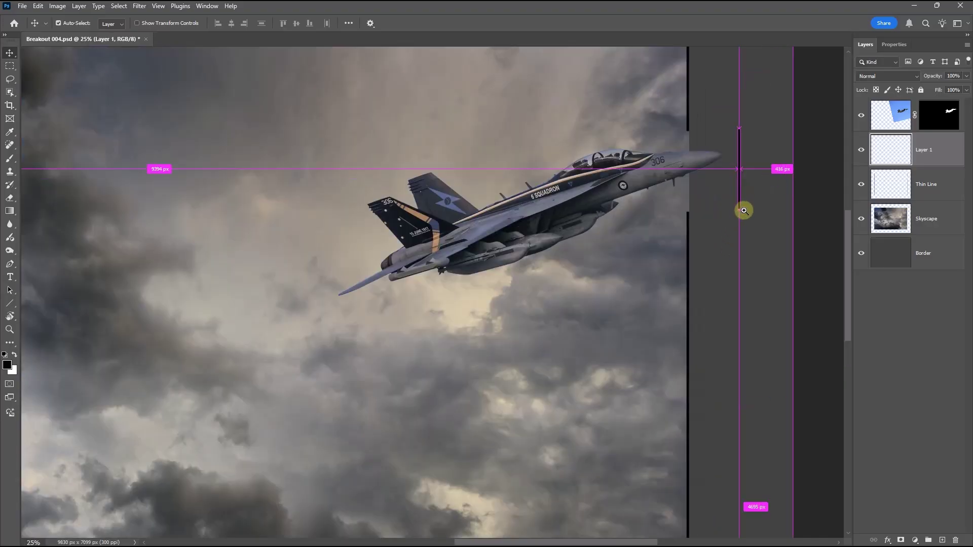
{"action": "left_click", "coordinate": [738, 218], "text": "ctrl"}
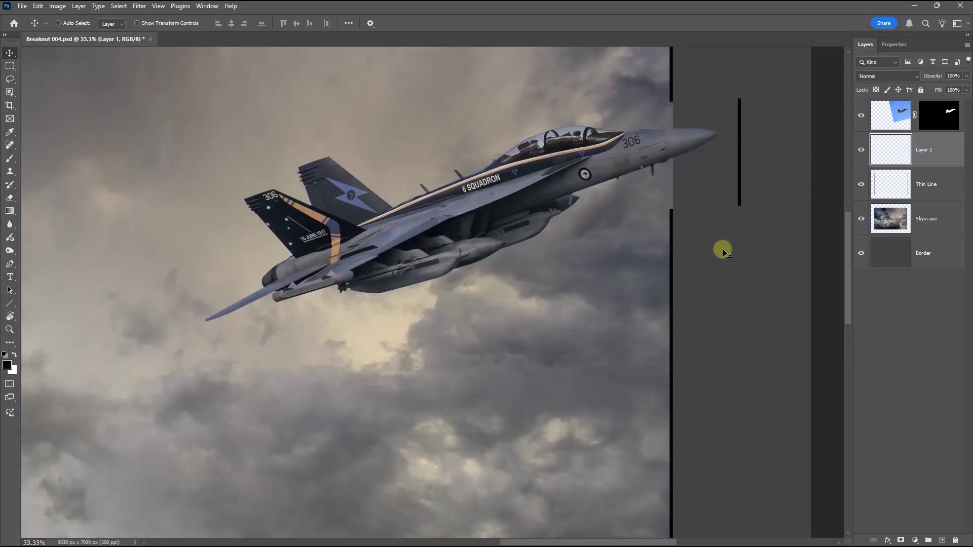
{"action": "left_click_drag", "start_coordinate": [727, 260], "coordinate": [689, 308]}
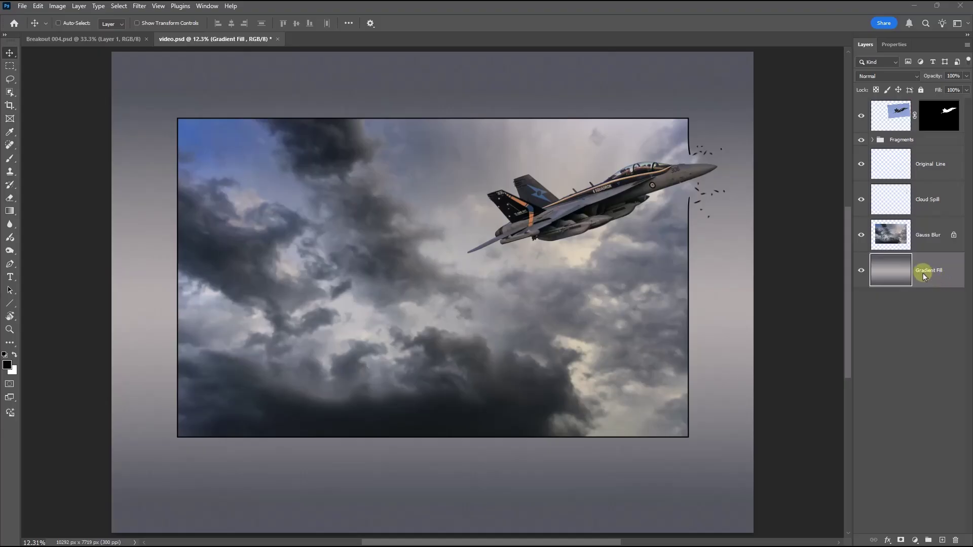
{"action": "left_click", "coordinate": [923, 240]}
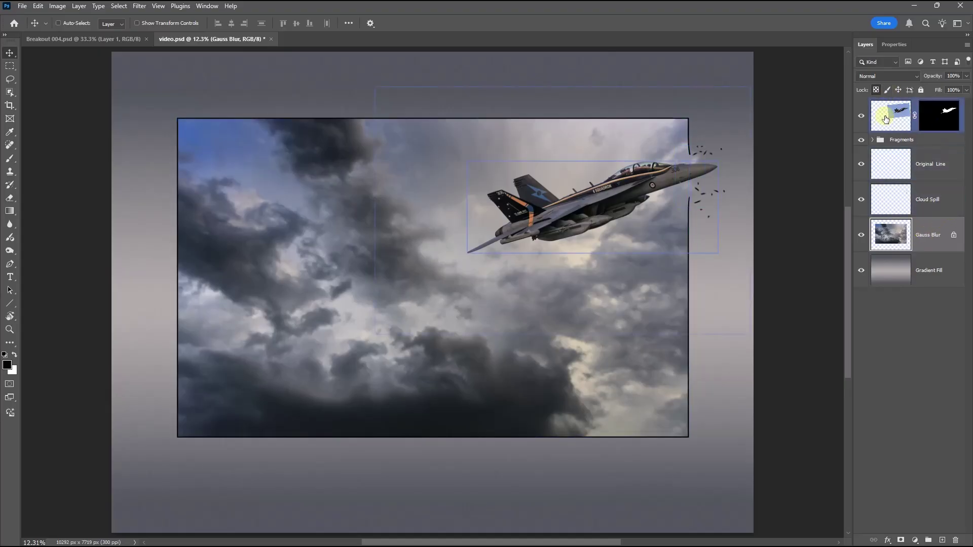
{"action": "left_click", "coordinate": [873, 174]}
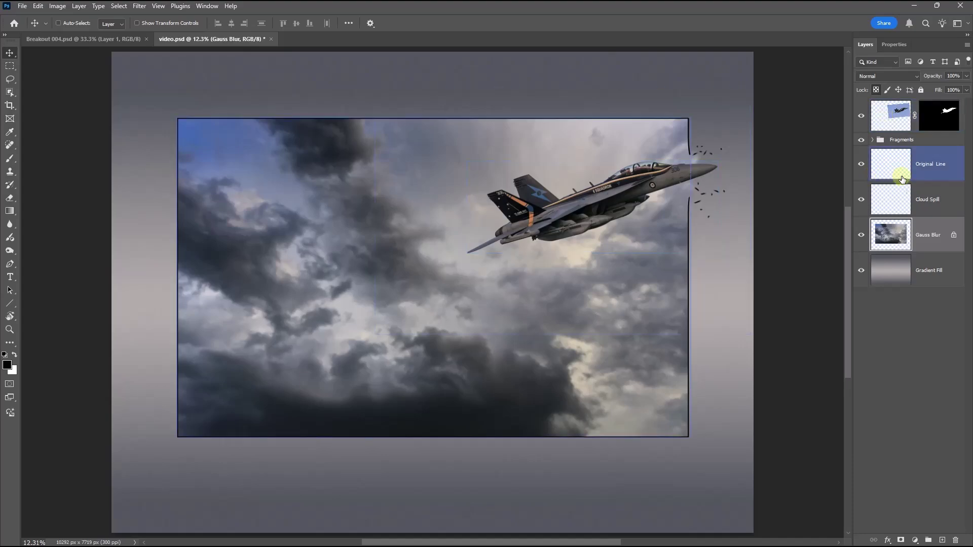
{"action": "left_click", "coordinate": [864, 195]}
{"action": "left_click", "coordinate": [864, 162]}
{"action": "left_click", "coordinate": [860, 165]}
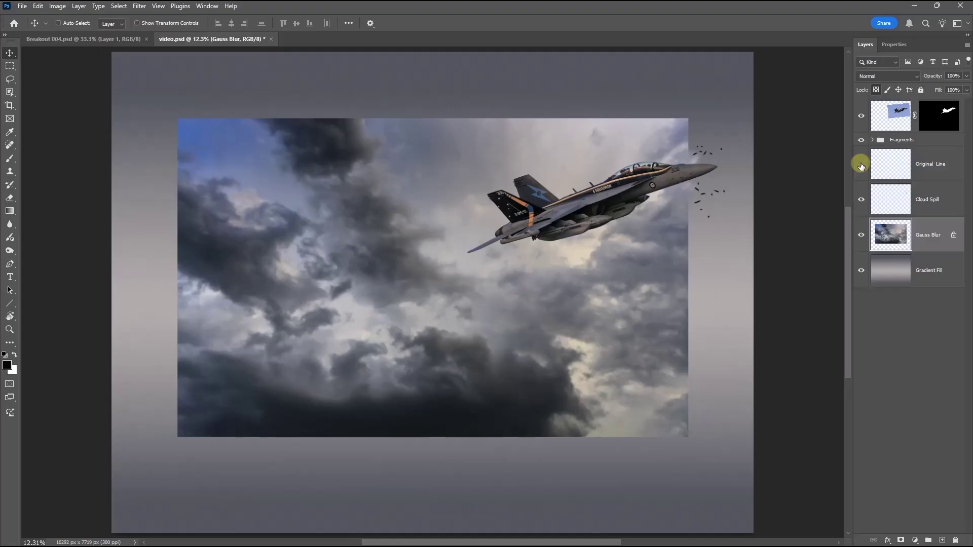
{"action": "left_click", "coordinate": [861, 165]}
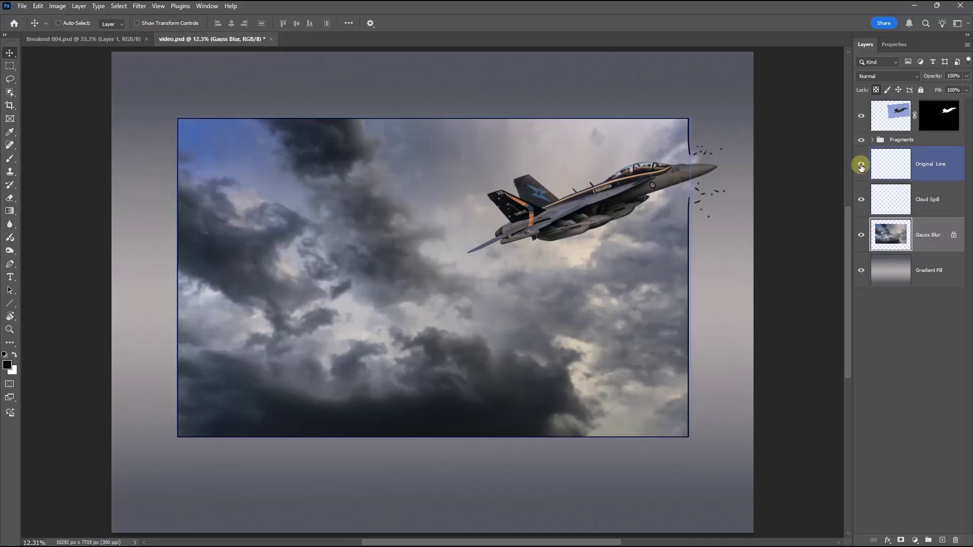
{"action": "left_click", "coordinate": [865, 141]}
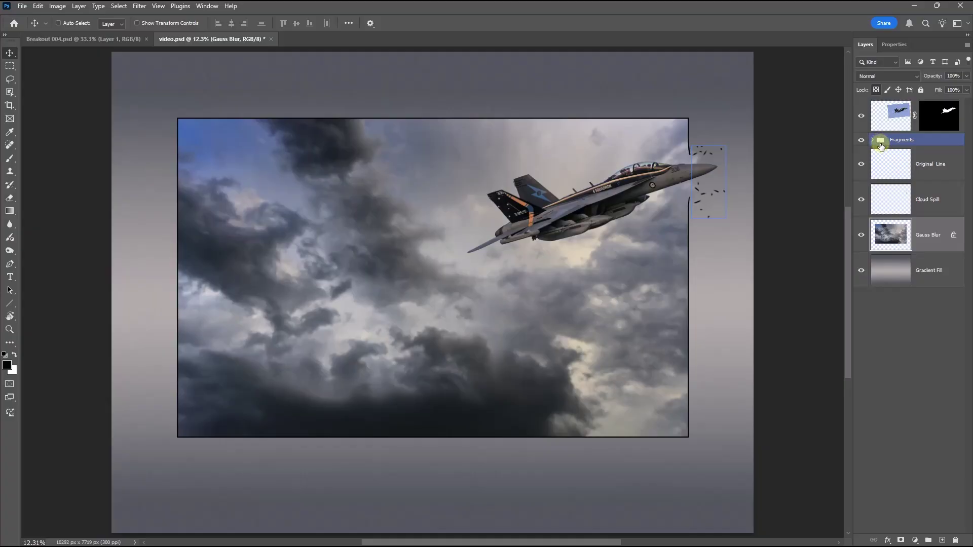
{"action": "left_click", "coordinate": [890, 164]}
{"action": "left_click", "coordinate": [907, 335]}
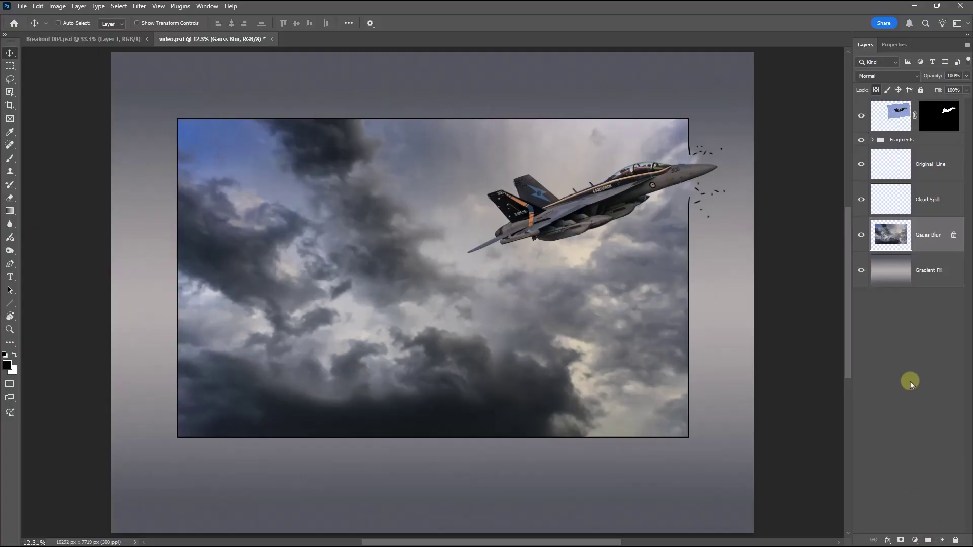
{"action": "left_click", "coordinate": [874, 142]}
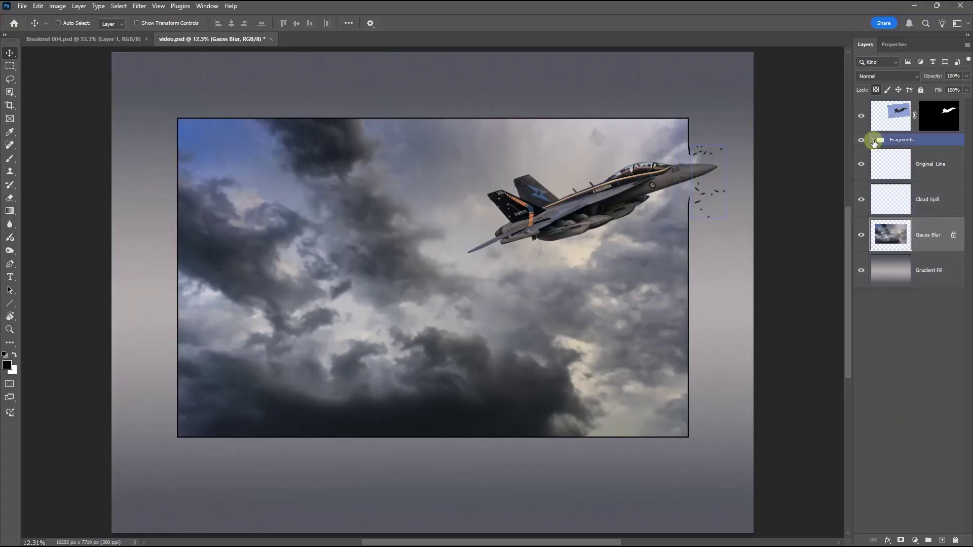
{"action": "left_click", "coordinate": [874, 141]}
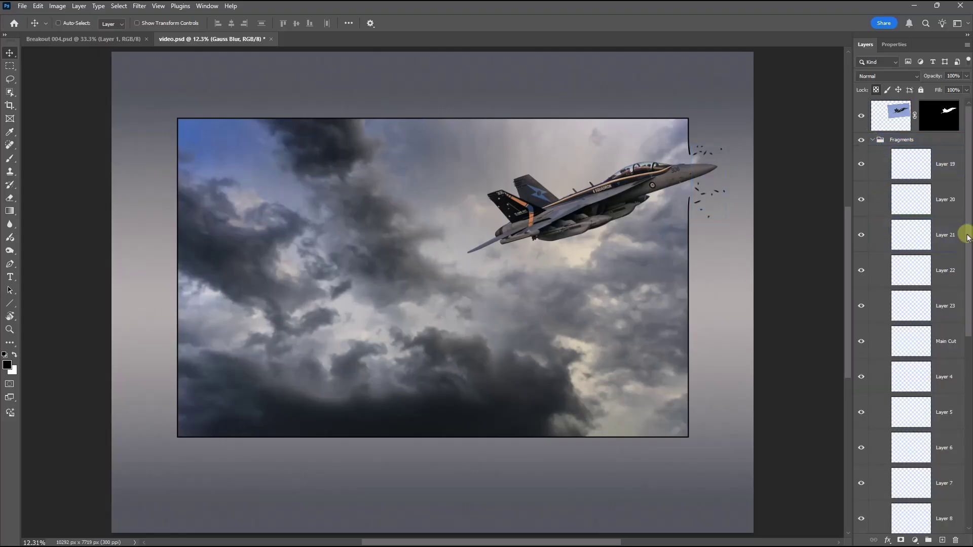
{"action": "left_click_drag", "start_coordinate": [964, 235], "coordinate": [968, 202]}
{"action": "left_click", "coordinate": [929, 151]}
{"action": "left_click", "coordinate": [868, 141]}
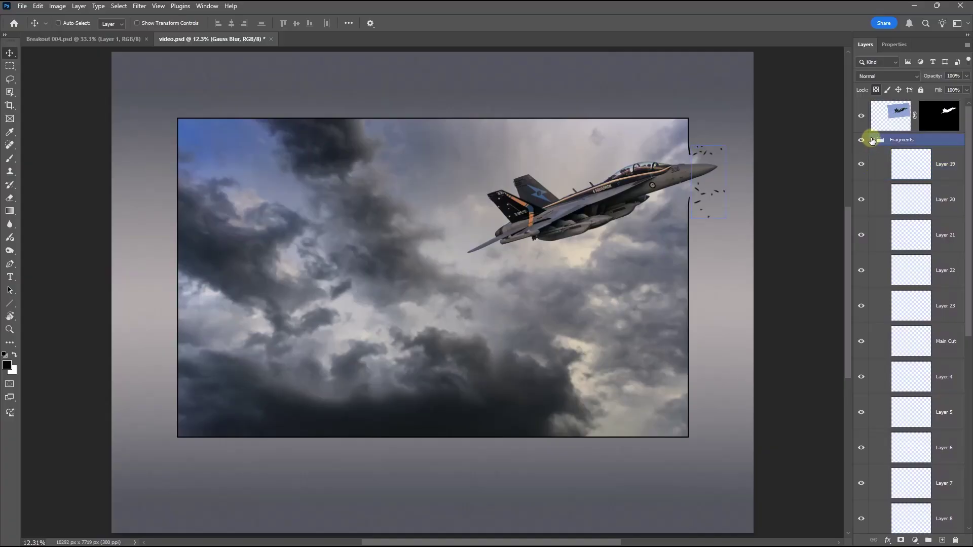
{"action": "left_click", "coordinate": [872, 140]}
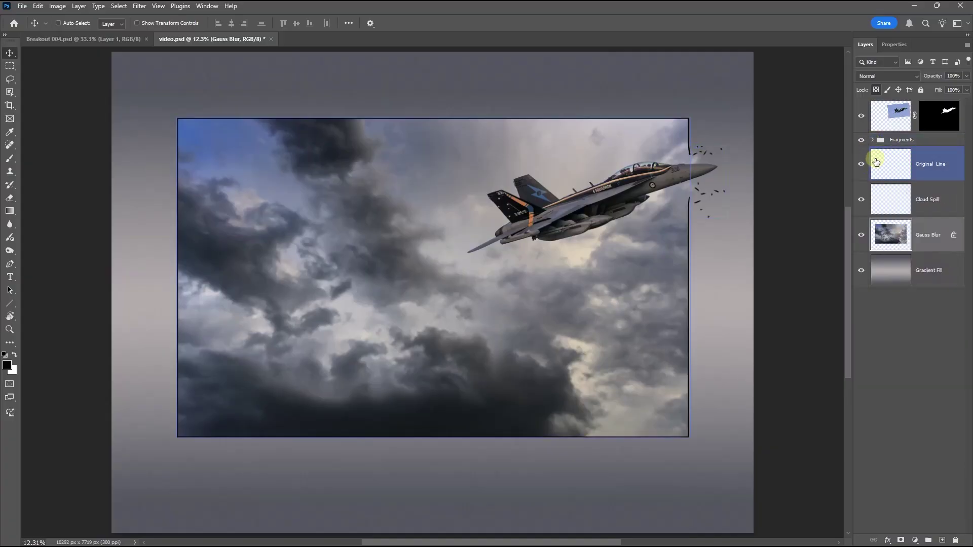
{"action": "left_click", "coordinate": [928, 171]}
{"action": "left_click", "coordinate": [860, 140]}
{"action": "left_click", "coordinate": [861, 141]}
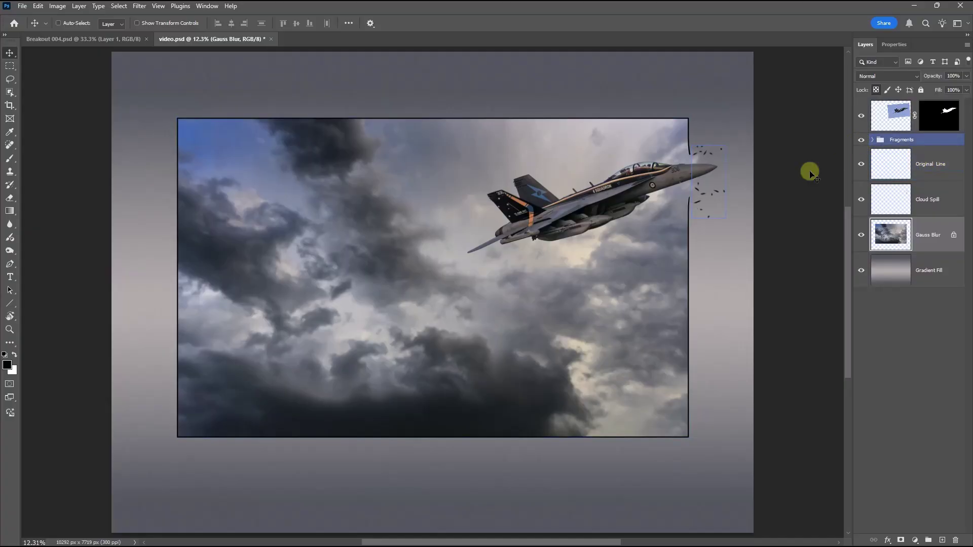
{"action": "key", "text": "ctrl"}
{"action": "left_click_drag", "start_coordinate": [707, 183], "coordinate": [708, 189]}
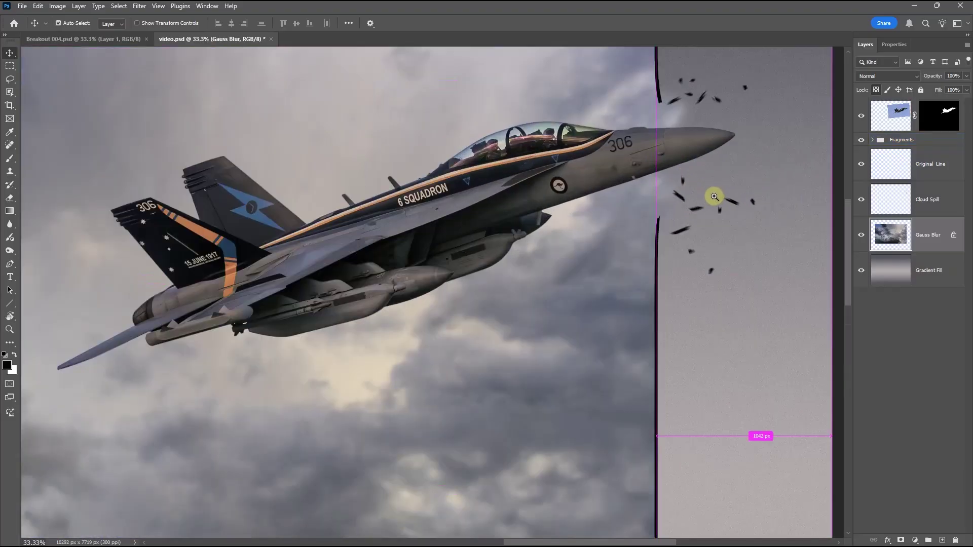
{"action": "left_click", "coordinate": [714, 196]}
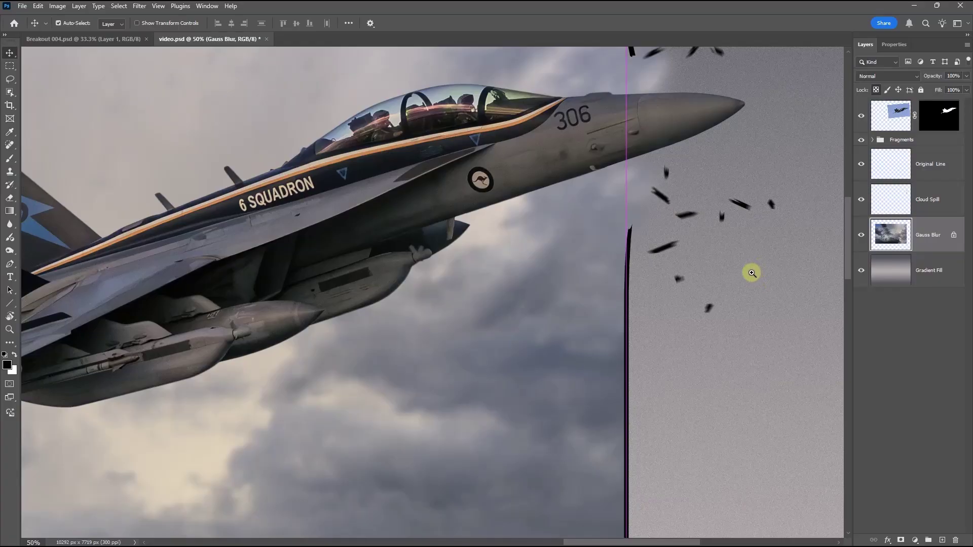
{"action": "left_click_drag", "start_coordinate": [892, 202], "coordinate": [899, 215]}
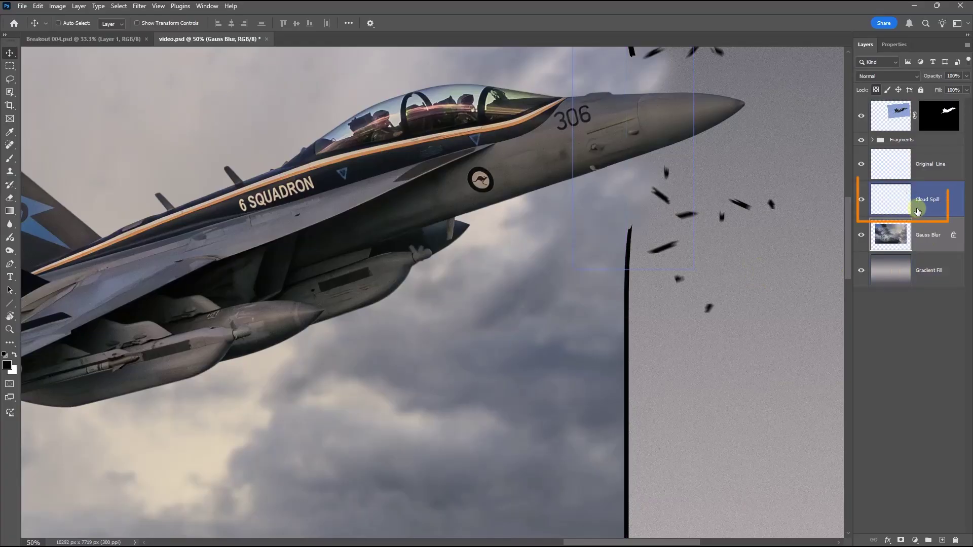
{"action": "left_click", "coordinate": [906, 200]}
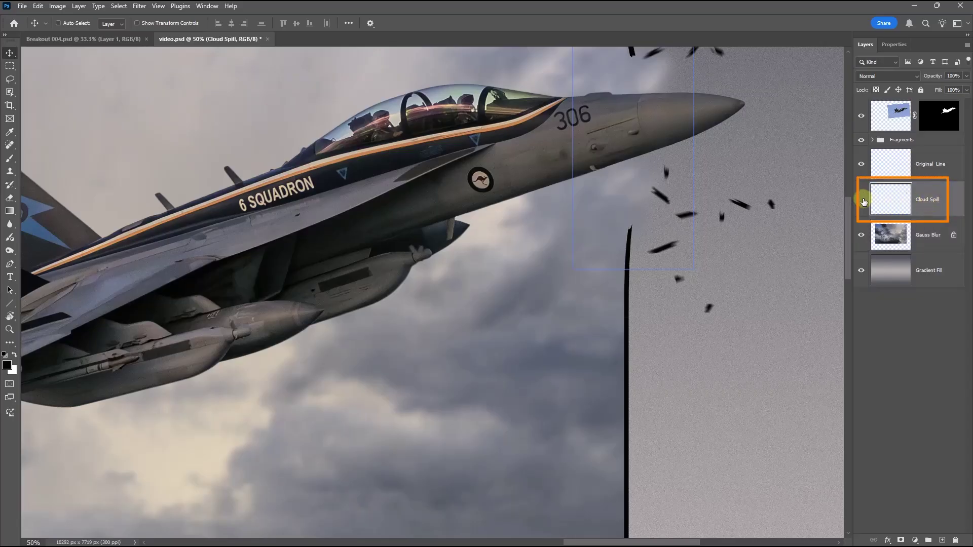
{"action": "left_click", "coordinate": [861, 201]}
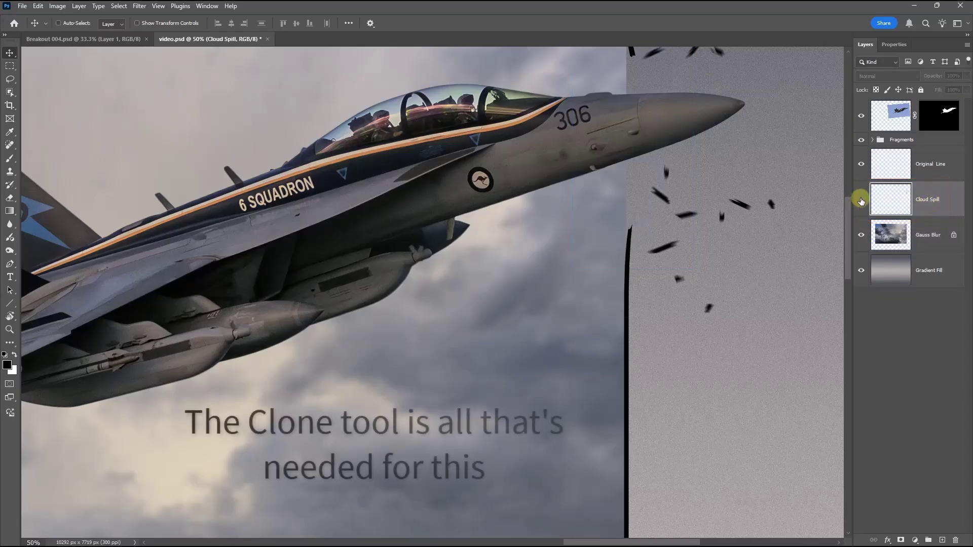
{"action": "left_click", "coordinate": [861, 200]}
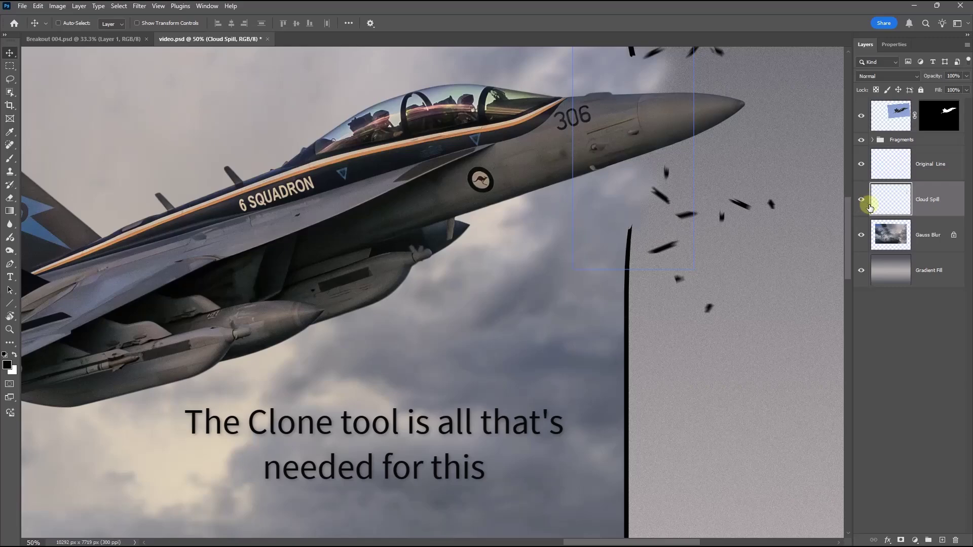
{"action": "left_click", "coordinate": [861, 203]}
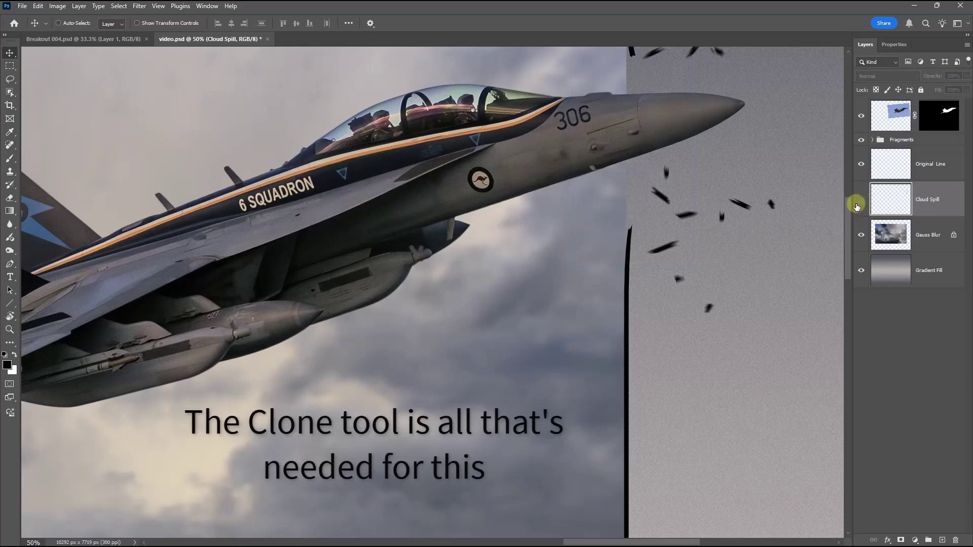
{"action": "left_click", "coordinate": [861, 201]}
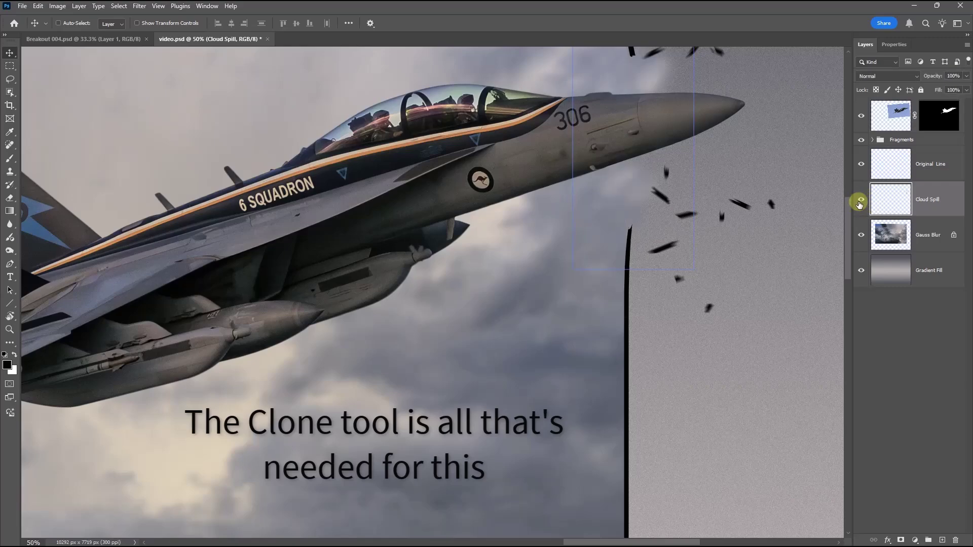
{"action": "key", "text": "ctrl+0"}
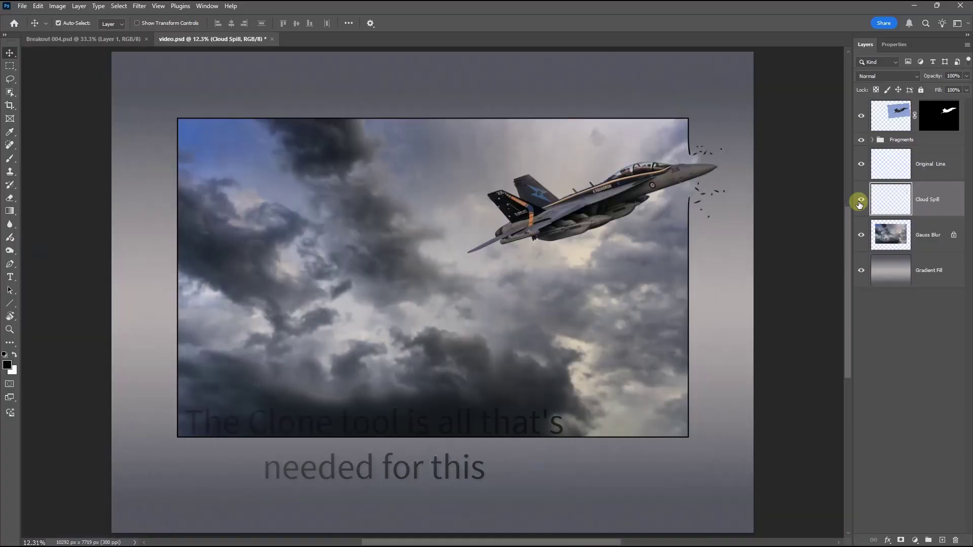